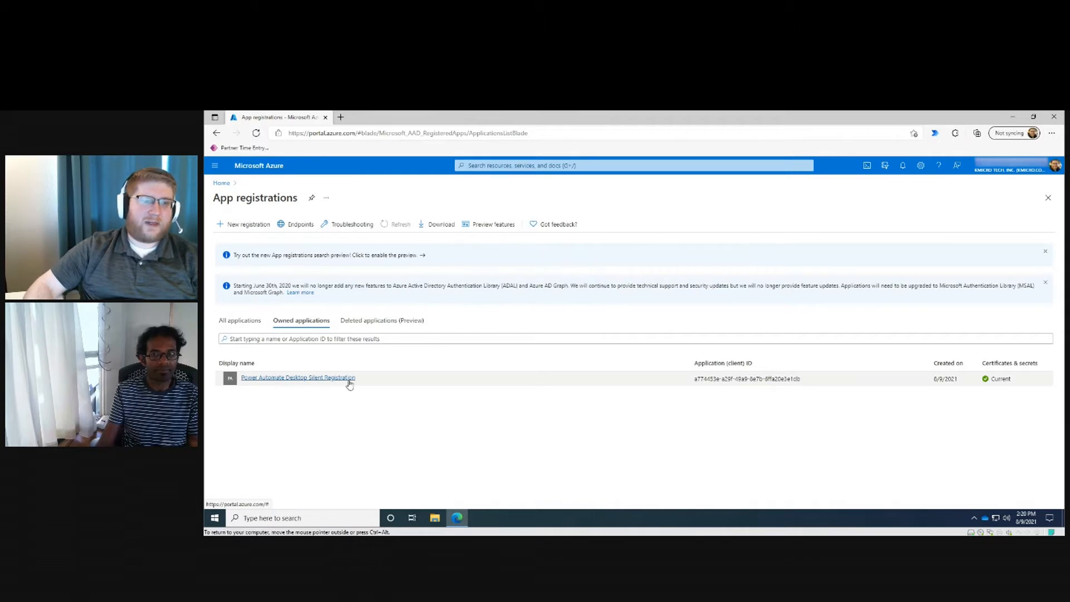
Step: Register a new application named Power Automate Desktop Silent Registration, limited to accounts in this organizational directory only
{"action": "left_click", "coordinate": [252, 225]}
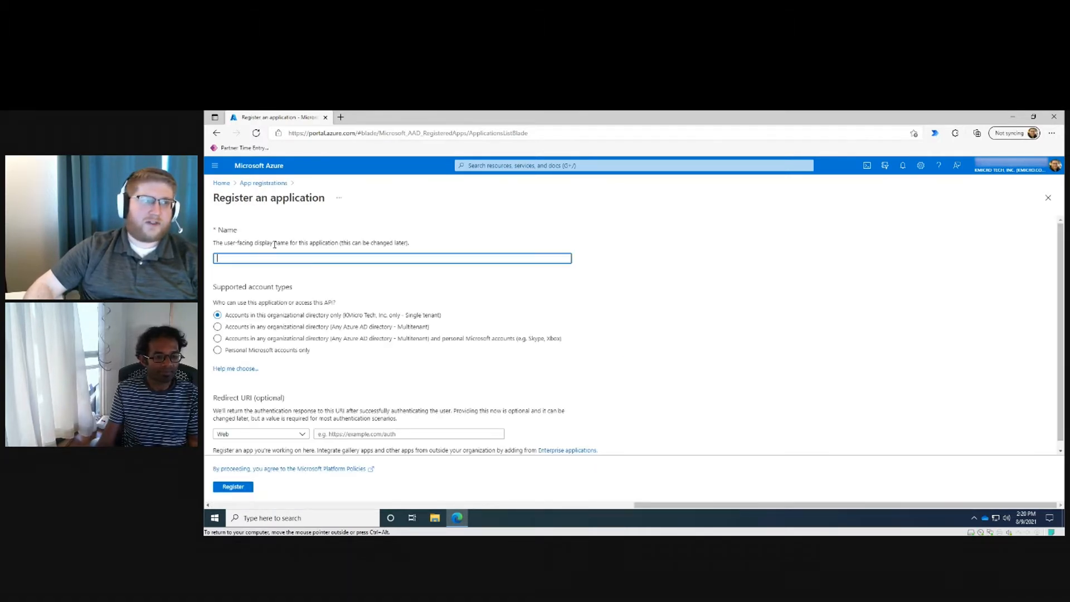
{"action": "left_click", "coordinate": [261, 258]}
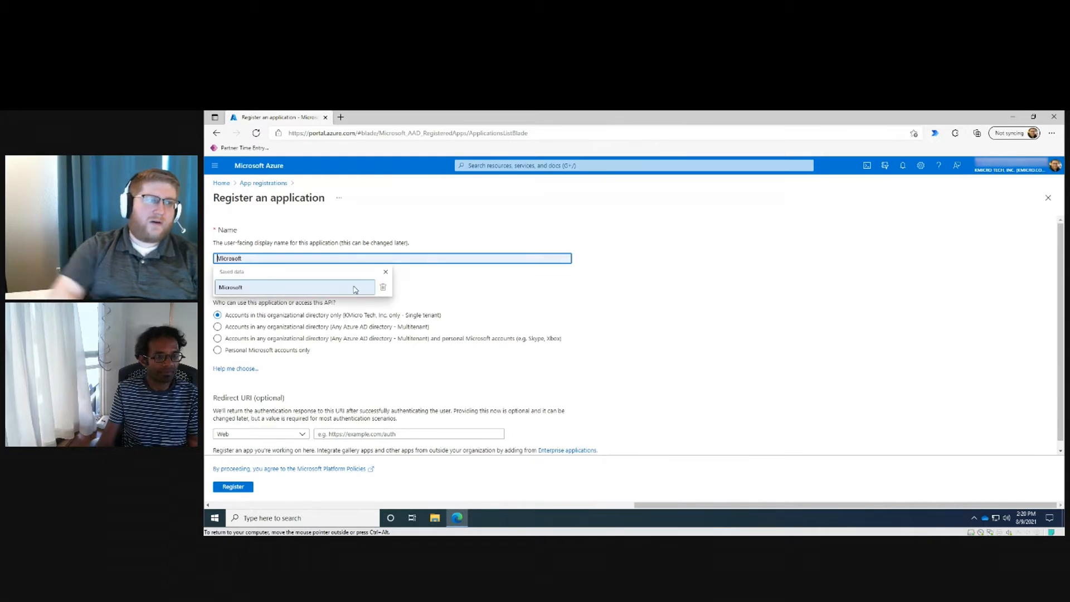
{"action": "left_click_drag", "start_coordinate": [214, 244], "coordinate": [273, 244]}
{"action": "left_click", "coordinate": [273, 260]}
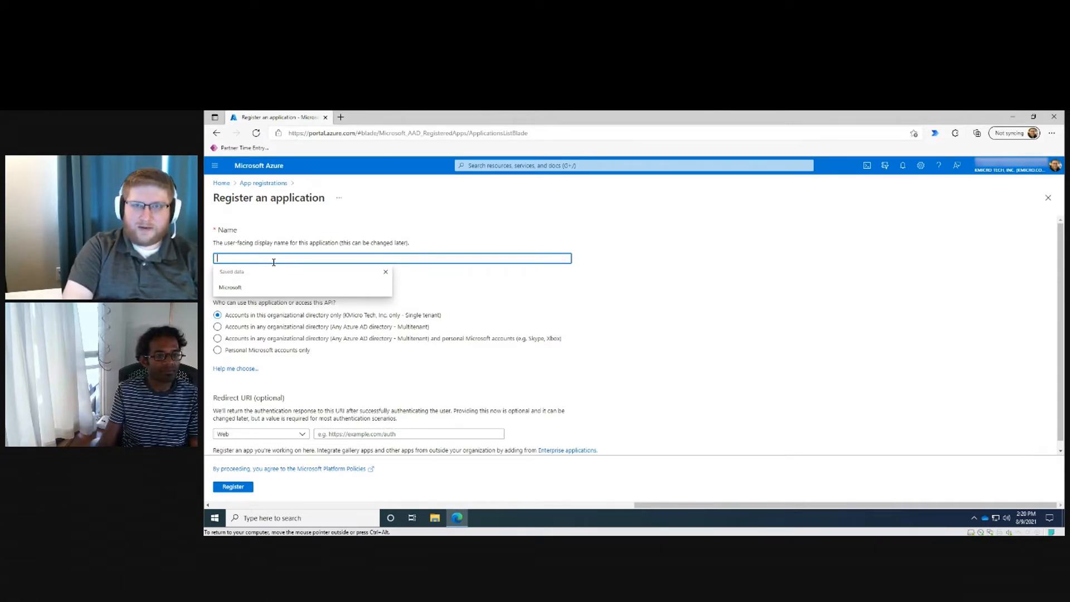
{"action": "type", "text": "P"}
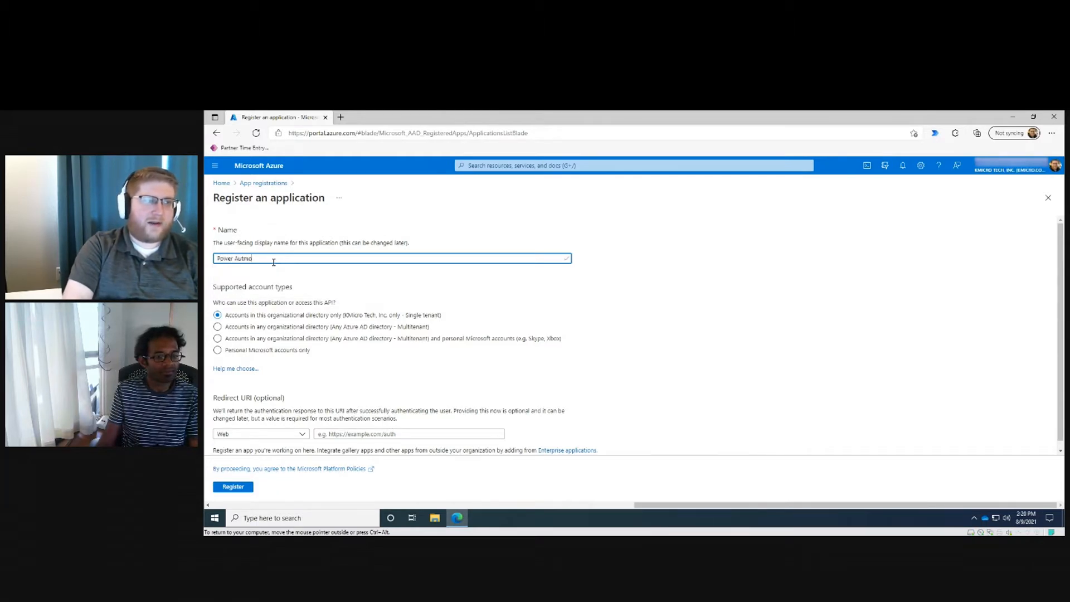
{"action": "type", "text": "ower Automate Desk"}
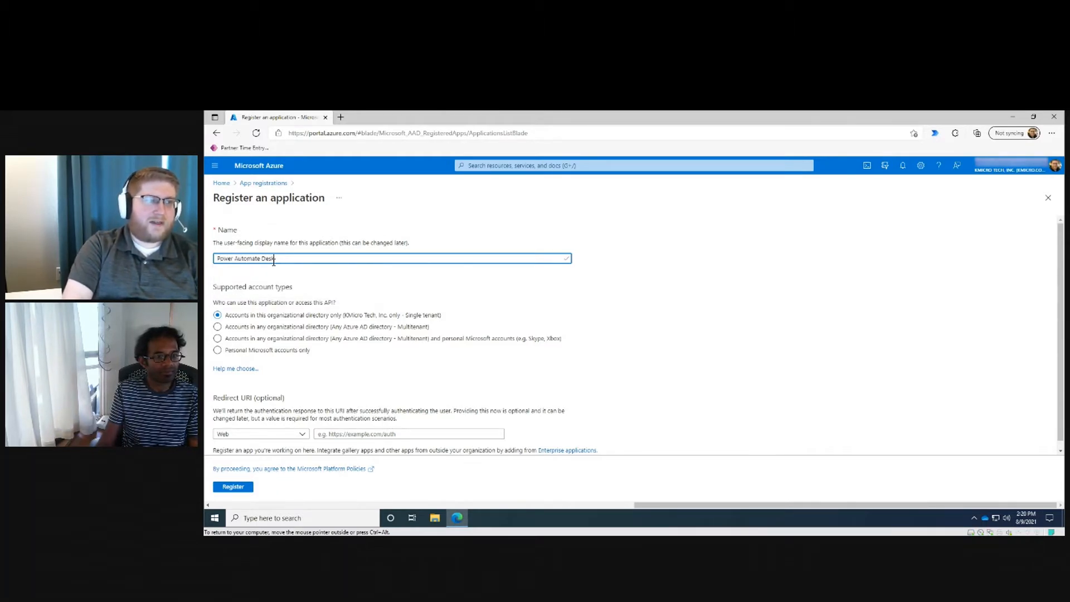
{"action": "type", "text": "top Silent Re"}
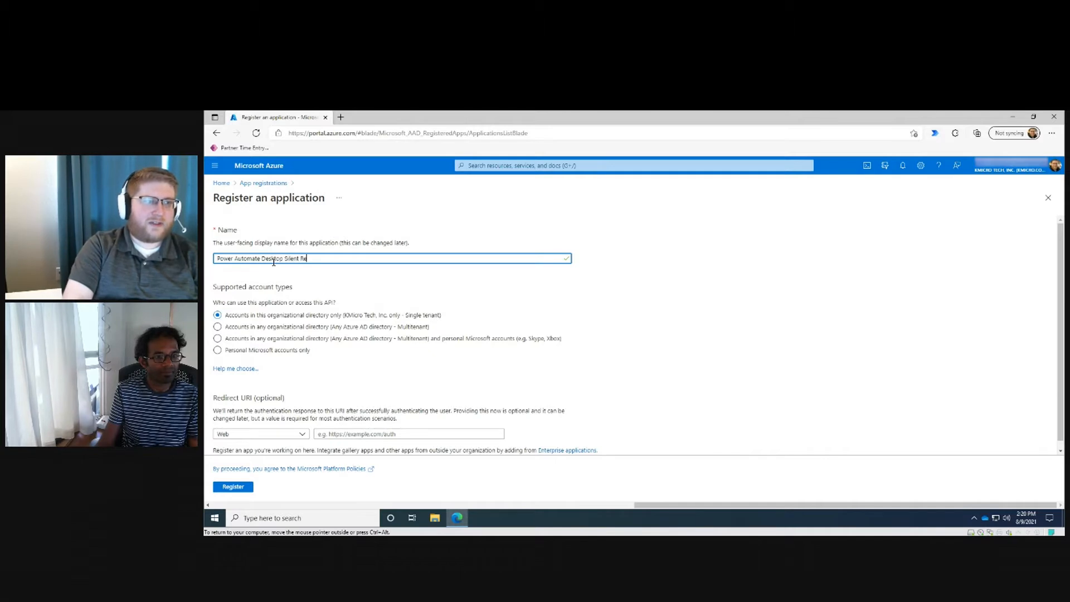
{"action": "type", "text": "gistration"}
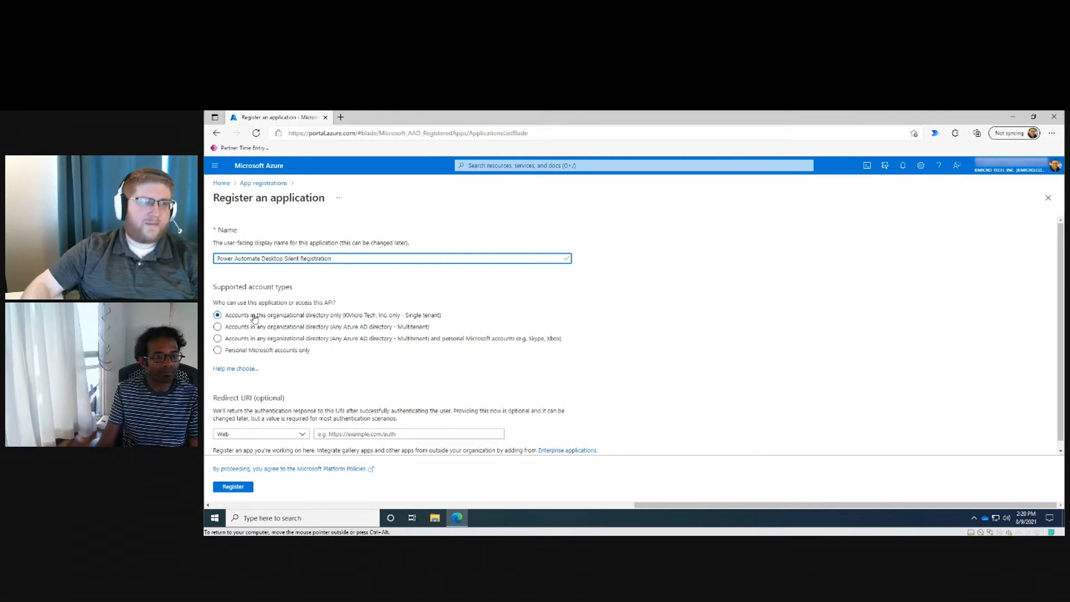
{"action": "left_click_drag", "start_coordinate": [445, 315], "coordinate": [233, 316]}
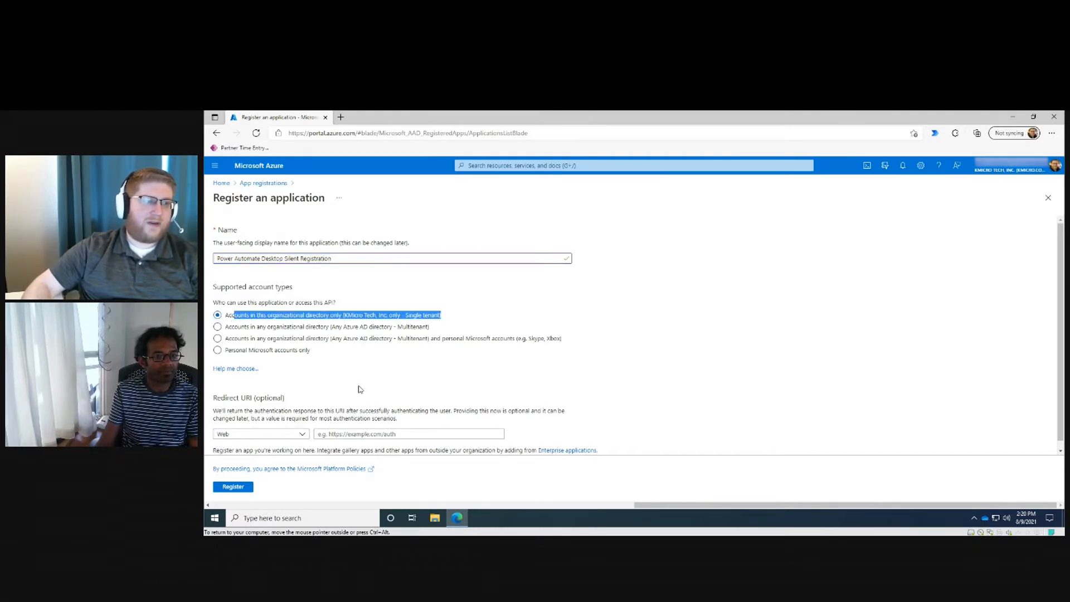
{"action": "left_click", "coordinate": [237, 489]}
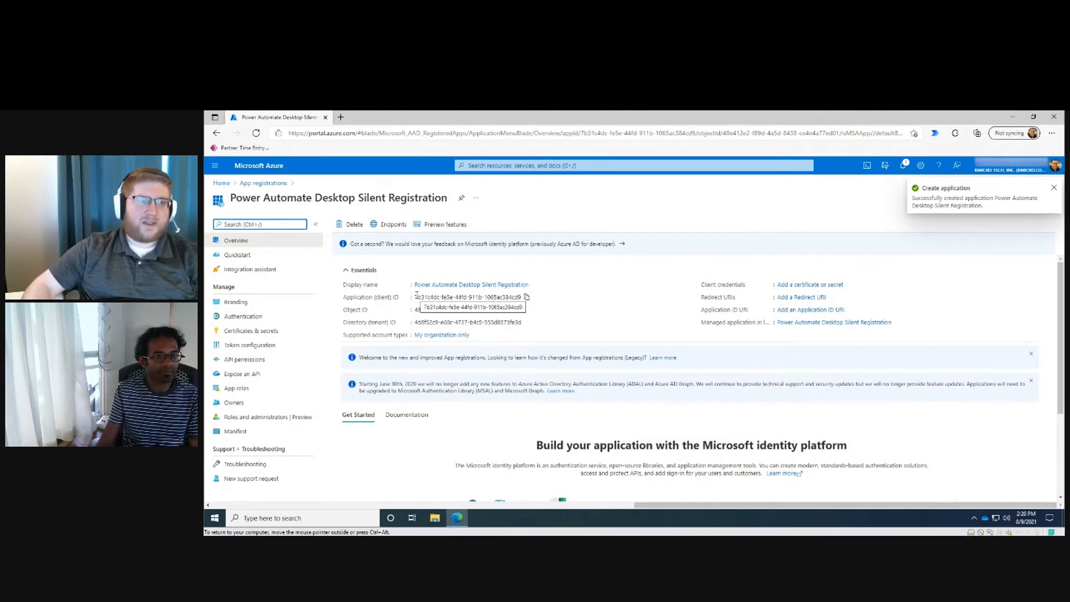
Step: Highlight the new application's client ID, then open a blank Notepad document and place it beside the registration details
{"action": "left_click_drag", "start_coordinate": [416, 297], "coordinate": [523, 299]}
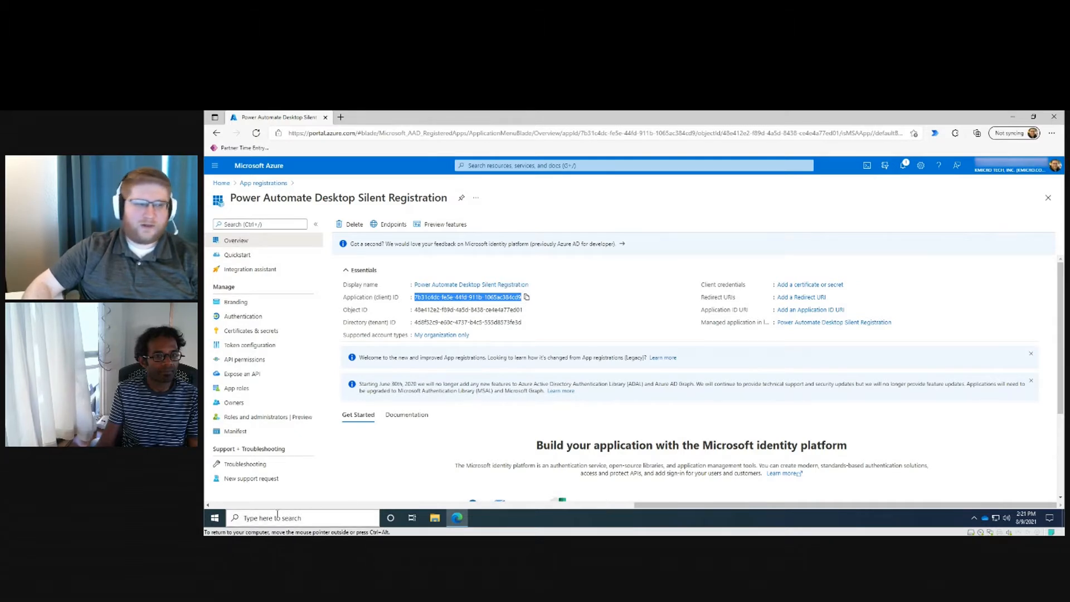
{"action": "right_click", "coordinate": [208, 518]}
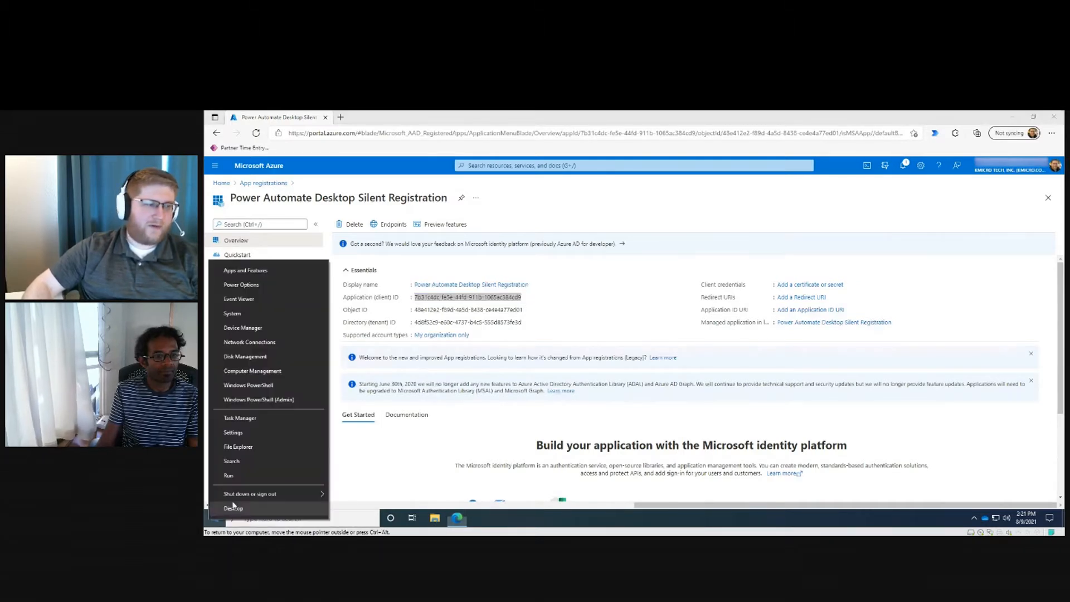
{"action": "left_click", "coordinate": [243, 478]}
{"action": "type", "text": "notepad"}
{"action": "key", "text": "Return"}
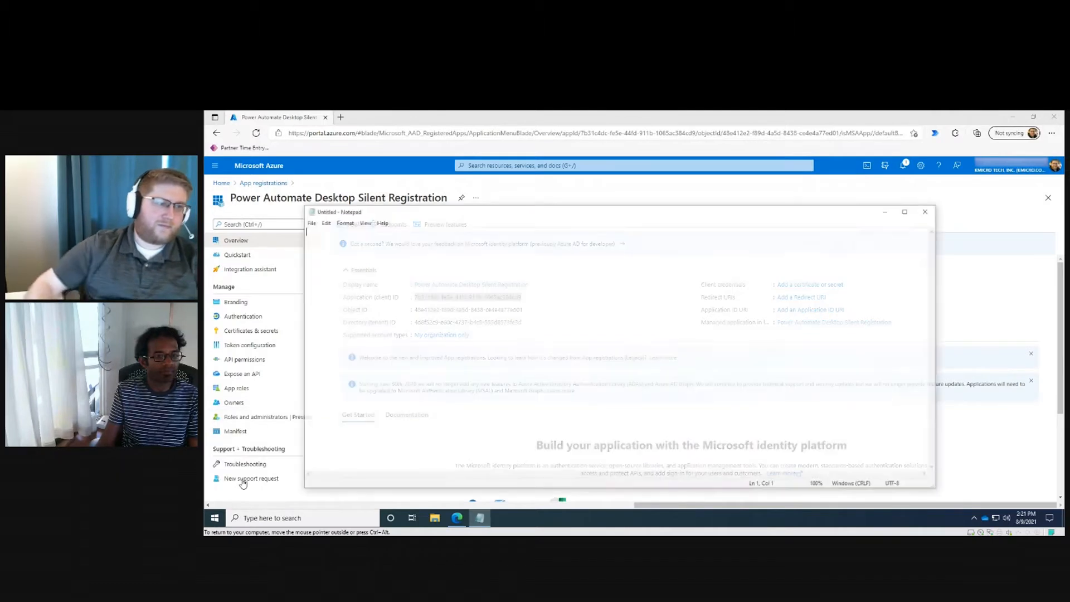
{"action": "left_click_drag", "start_coordinate": [478, 215], "coordinate": [773, 278]}
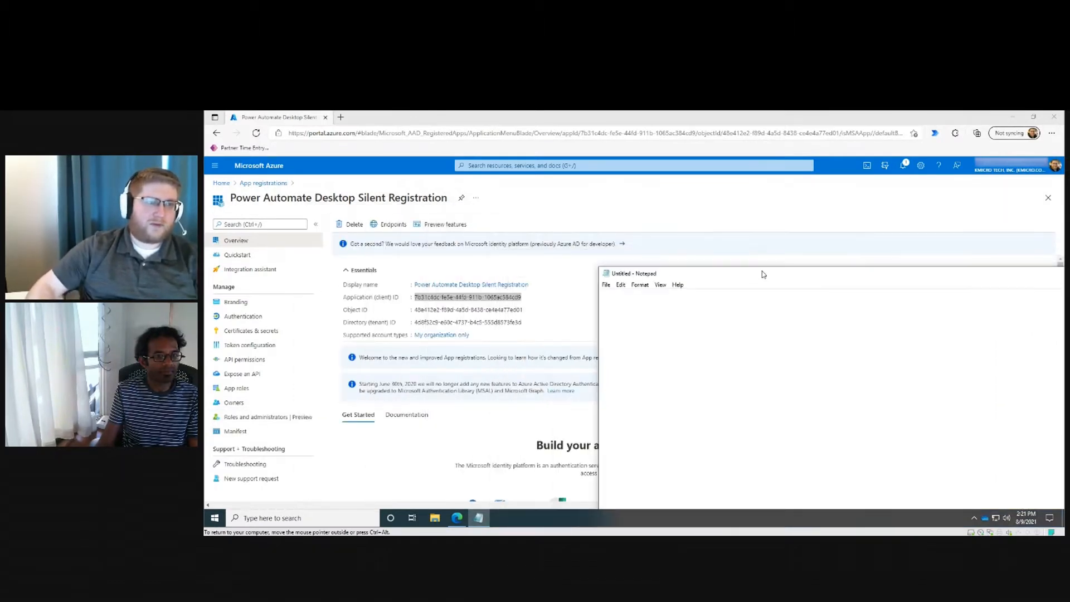
Step: Copy the "Application (client) ID" label from the registration overview into Notepad and add a colon after it
{"action": "left_click_drag", "start_coordinate": [401, 297], "coordinate": [344, 303]}
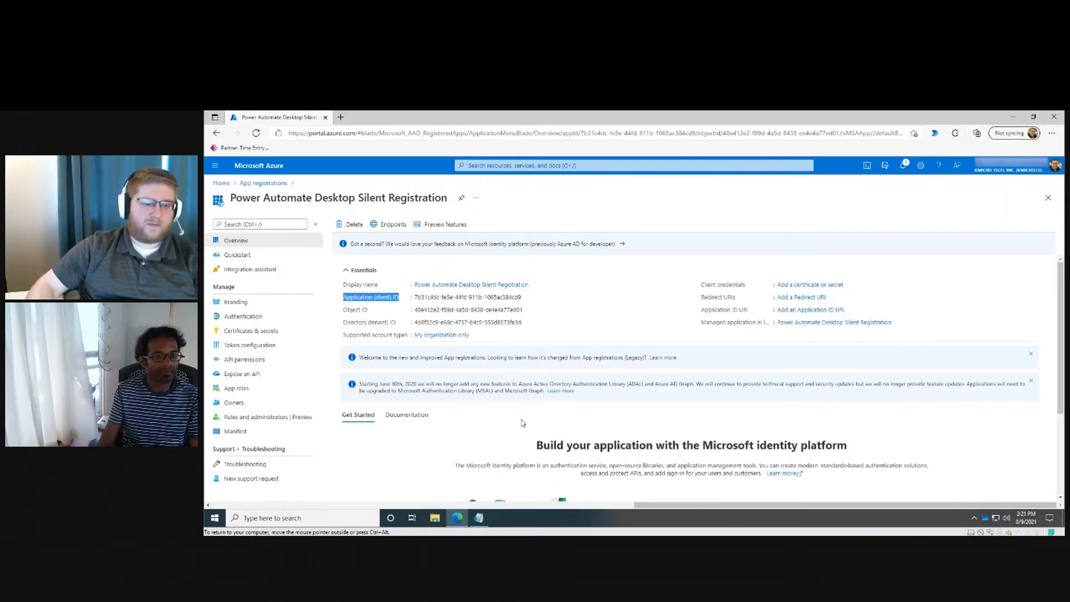
{"action": "key", "text": "ctrl+c"}
{"action": "left_click", "coordinate": [478, 517]}
{"action": "key", "text": "ctrl+v"}
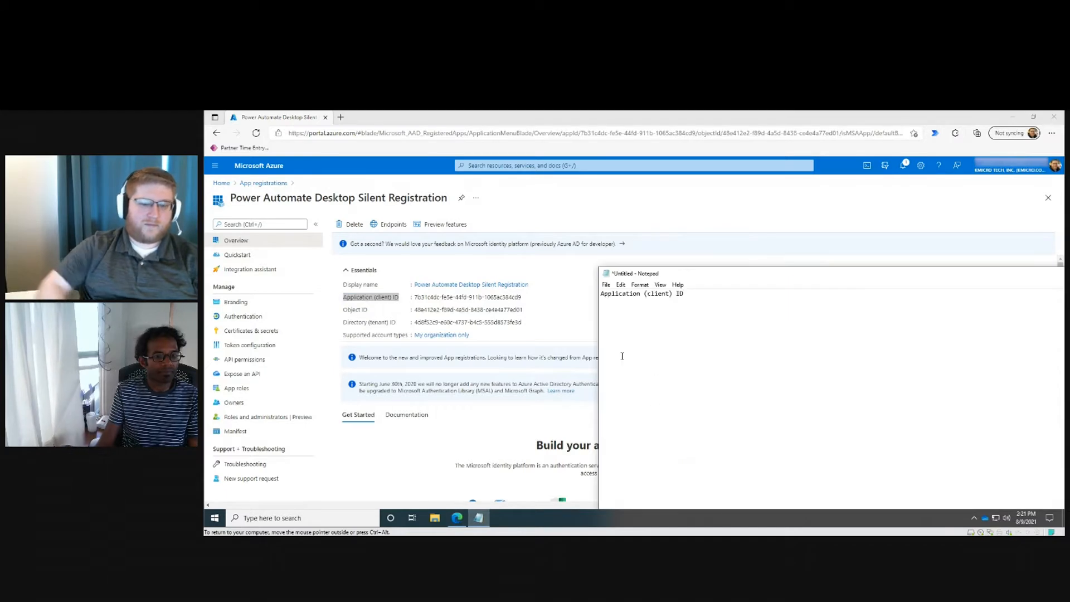
{"action": "type", "text": ":"}
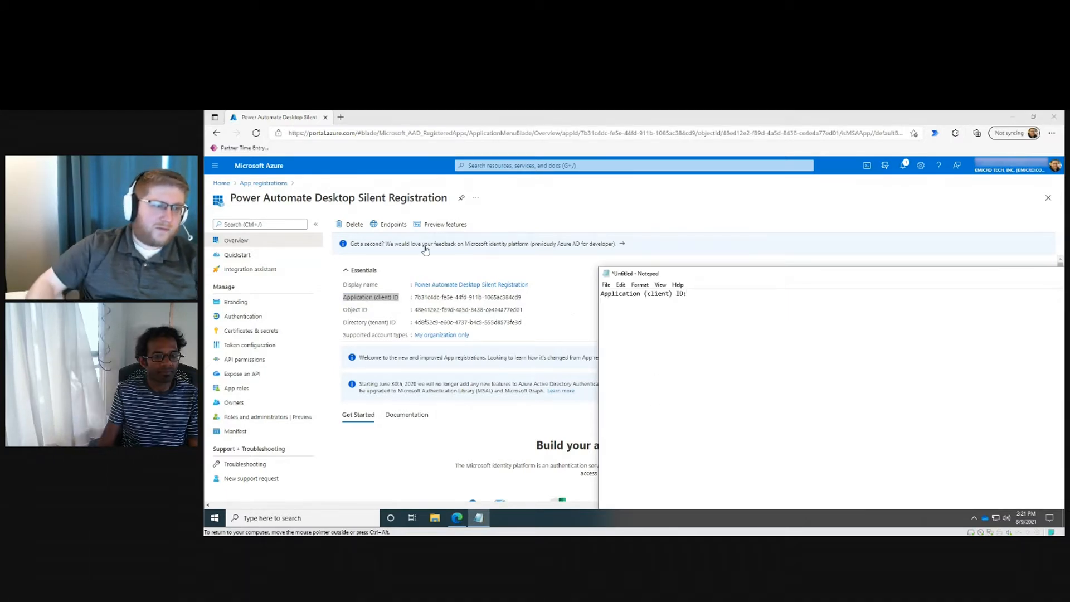
Step: Copy the "Directory (tenant) ID" label onto a second Notepad line, ending with a colon
{"action": "left_click_drag", "start_coordinate": [395, 324], "coordinate": [367, 325]}
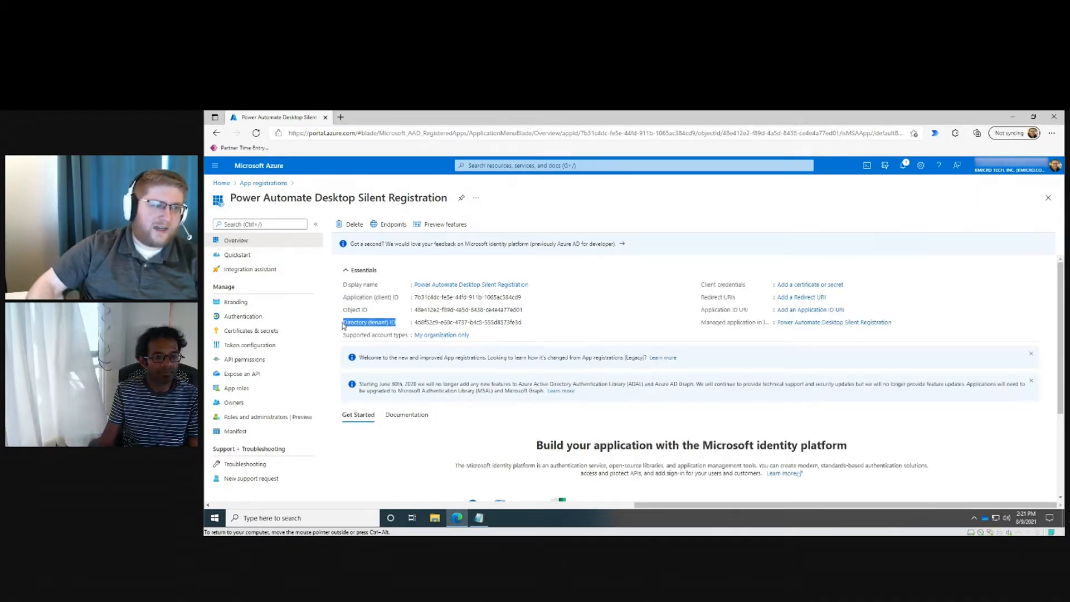
{"action": "right_click", "coordinate": [342, 324]}
{"action": "left_click", "coordinate": [375, 333]}
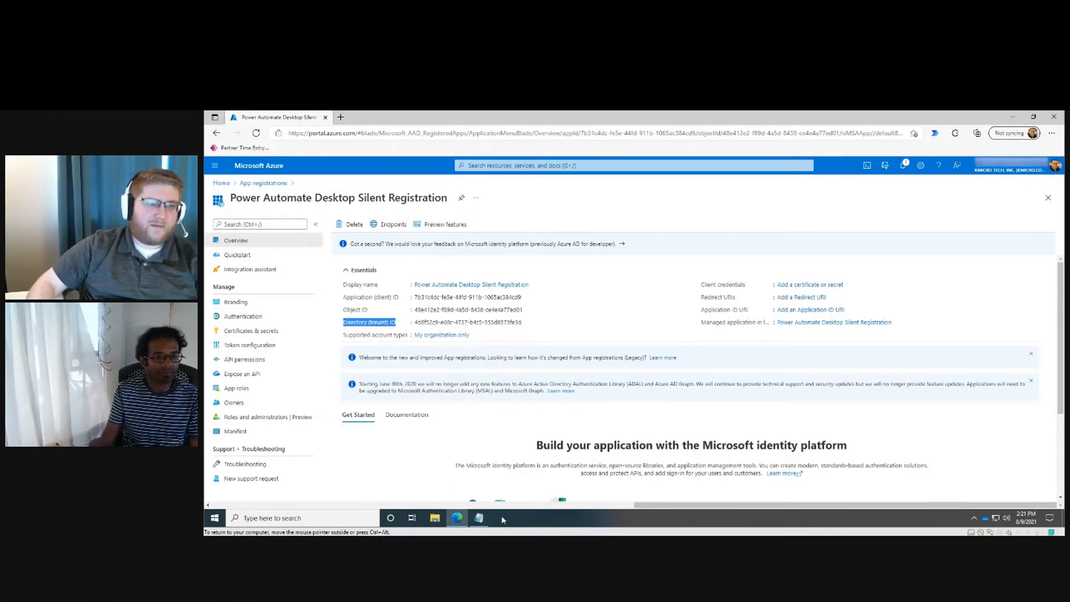
{"action": "left_click", "coordinate": [479, 516]}
{"action": "key", "text": "Return"}
{"action": "key", "text": "ctrl+v"}
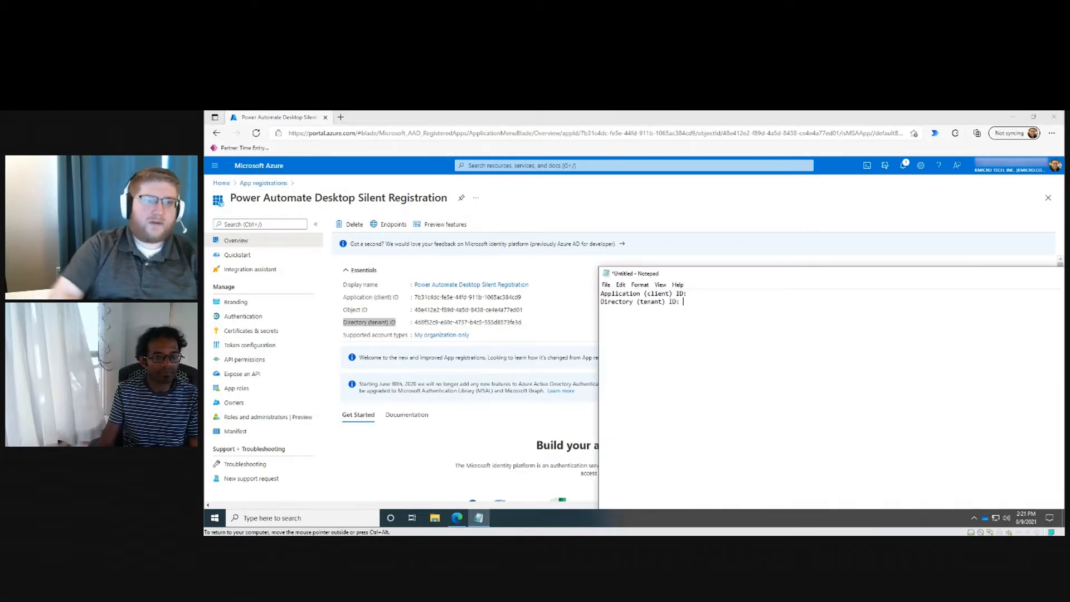
{"action": "left_click_drag", "start_coordinate": [644, 277], "coordinate": [494, 228]}
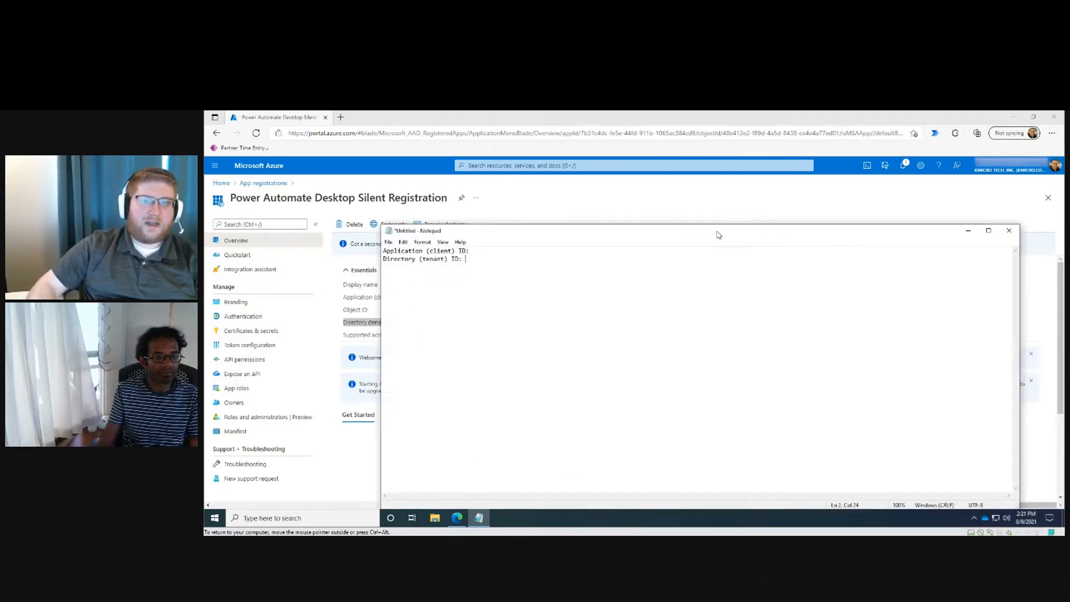
Step: Open the earlier Power Automate Desktop Silent Registration app with the current secret and copy its application ID into Notepad after the matching label
{"action": "left_click", "coordinate": [263, 182]}
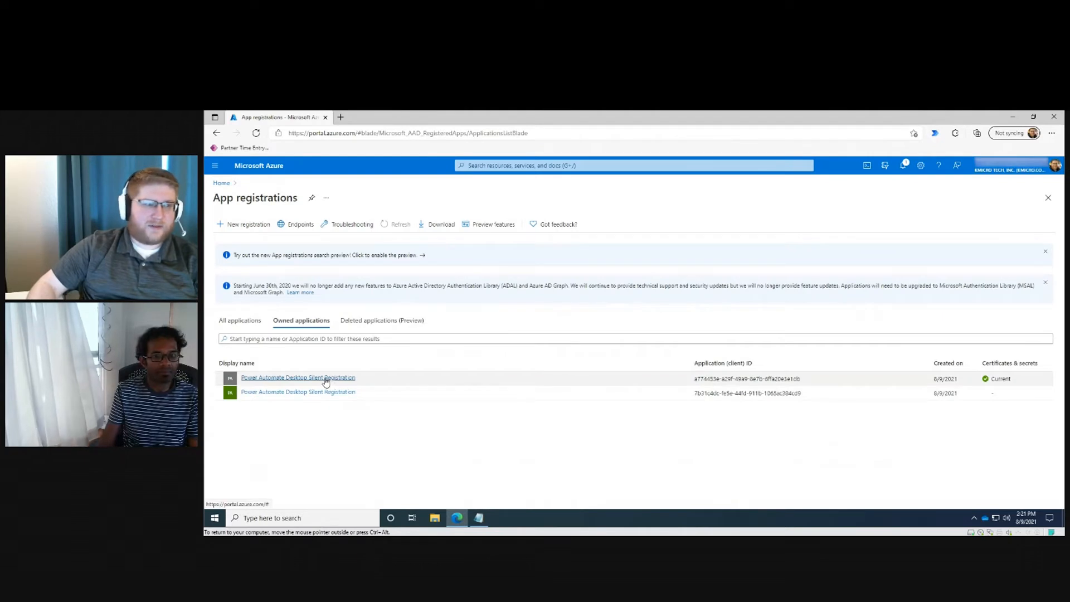
{"action": "left_click", "coordinate": [328, 378]}
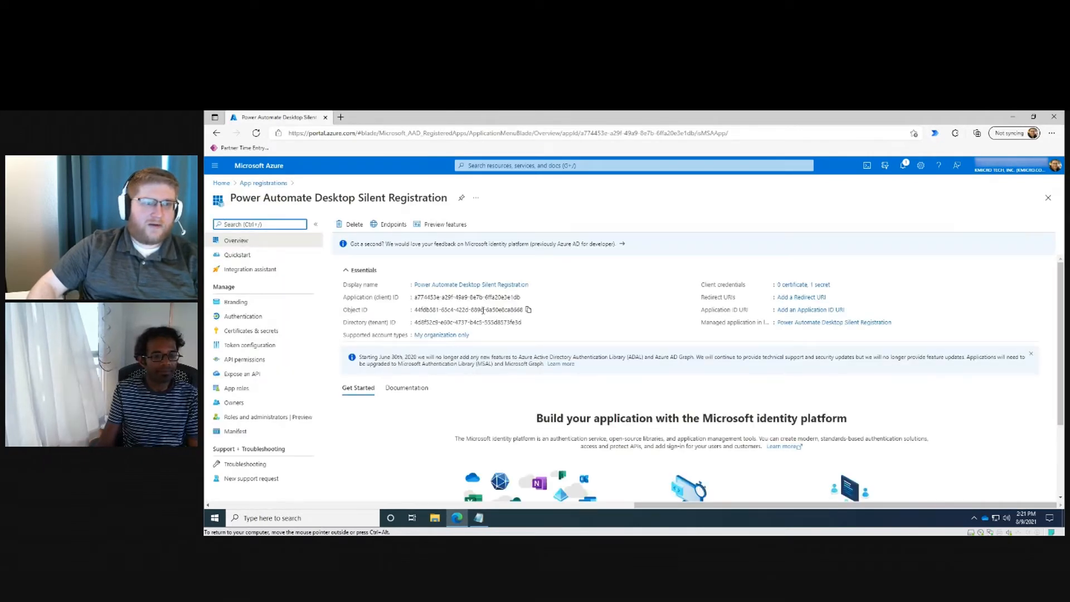
{"action": "left_click", "coordinate": [479, 516]}
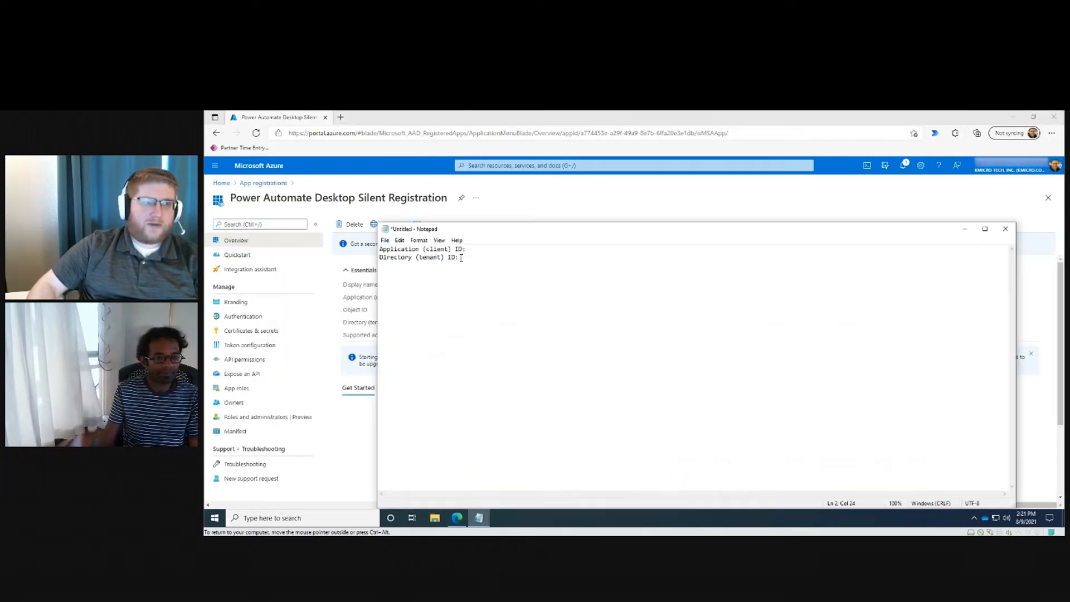
{"action": "left_click", "coordinate": [478, 517]}
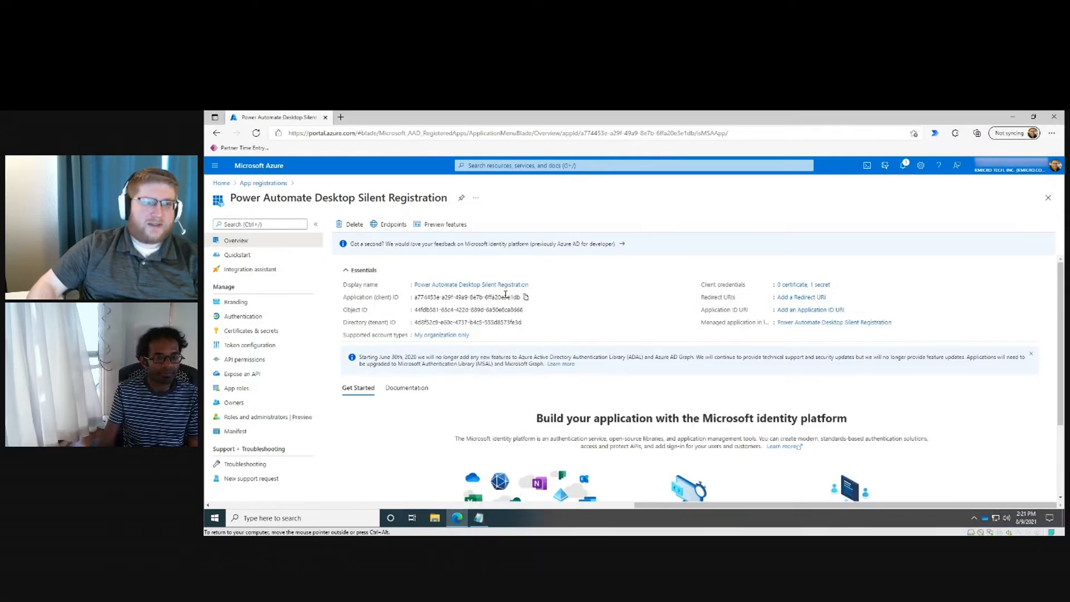
{"action": "left_click", "coordinate": [478, 517]}
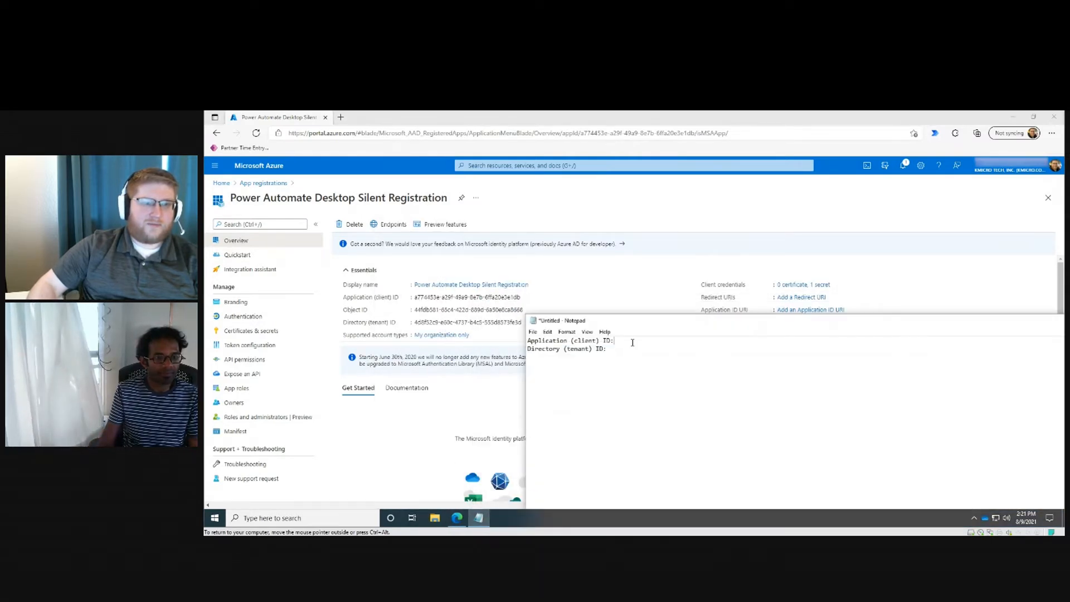
{"action": "key", "text": "ctrl+v"}
{"action": "left_click", "coordinate": [615, 340]}
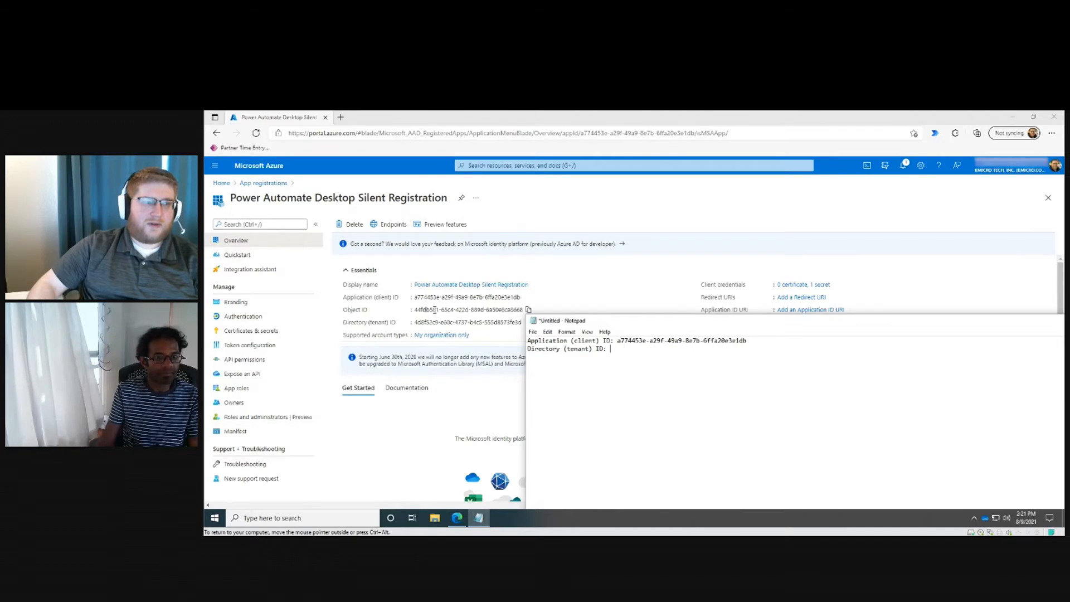
Step: Copy the directory (tenant) ID from the registration overview into Notepad after its matching label
{"action": "left_click", "coordinate": [473, 323]}
{"action": "left_click", "coordinate": [527, 323]}
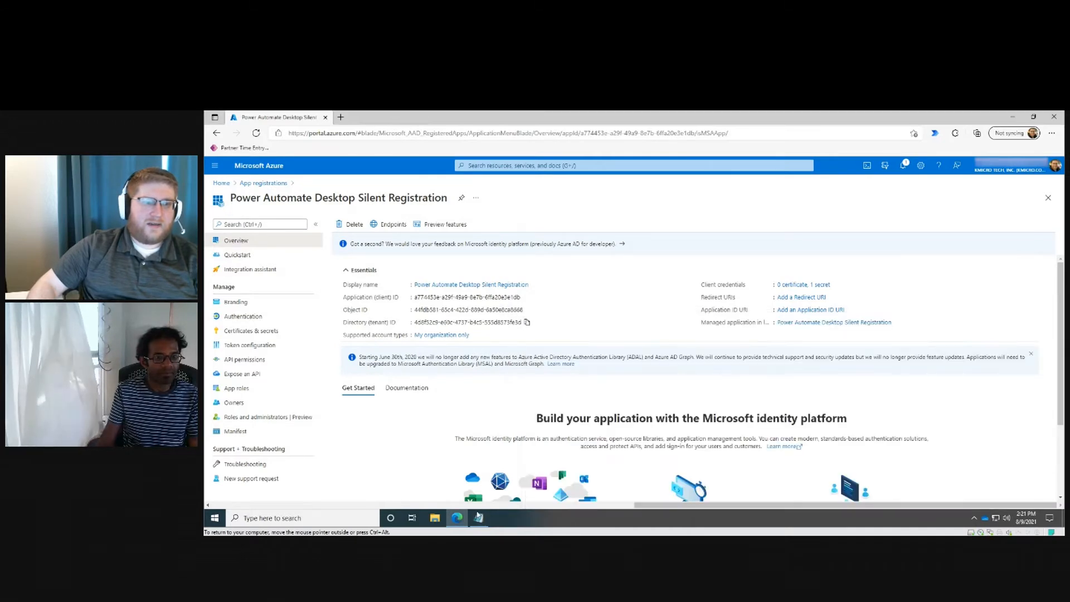
{"action": "left_click", "coordinate": [478, 517]}
{"action": "left_click", "coordinate": [644, 374]}
{"action": "key", "text": "ctrl+v"}
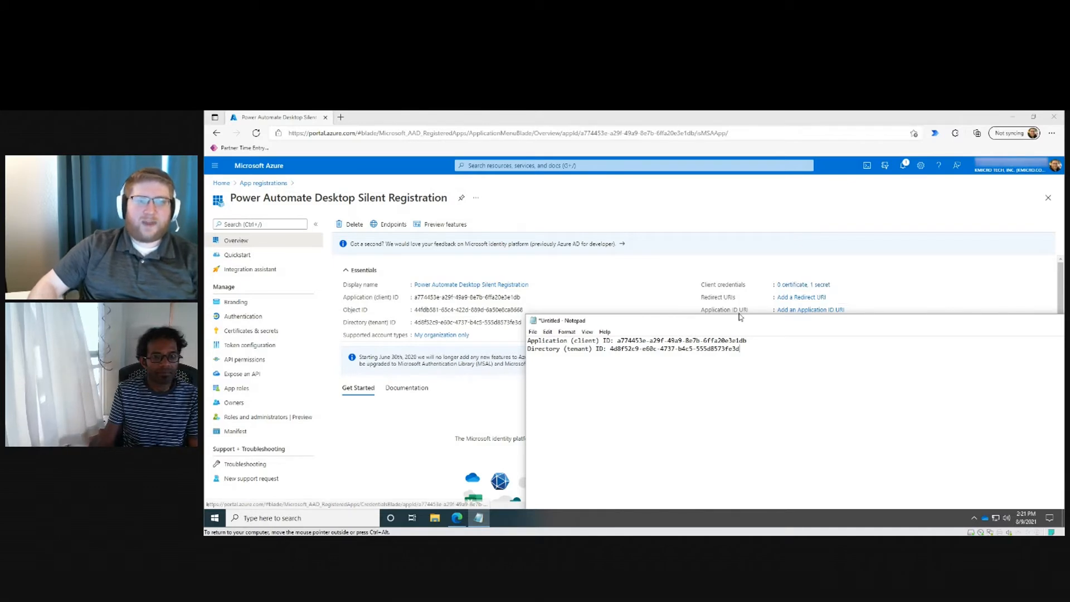
{"action": "left_click_drag", "start_coordinate": [740, 317], "coordinate": [681, 200]}
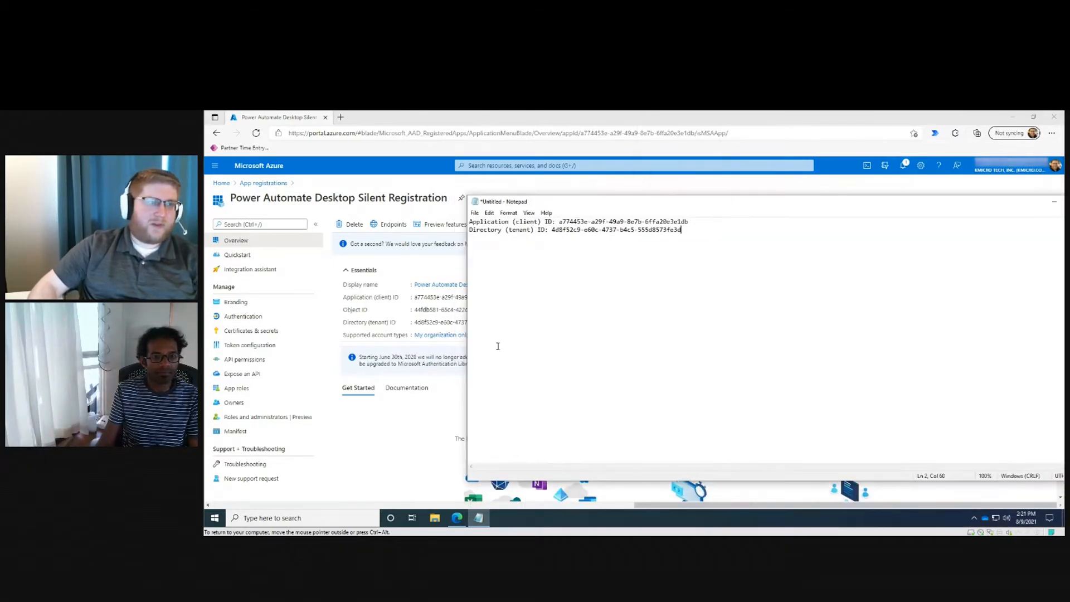
Step: Start a new client secret for this application and set it to expire in 12 months
{"action": "left_click", "coordinate": [431, 418]}
{"action": "left_click", "coordinate": [787, 286]}
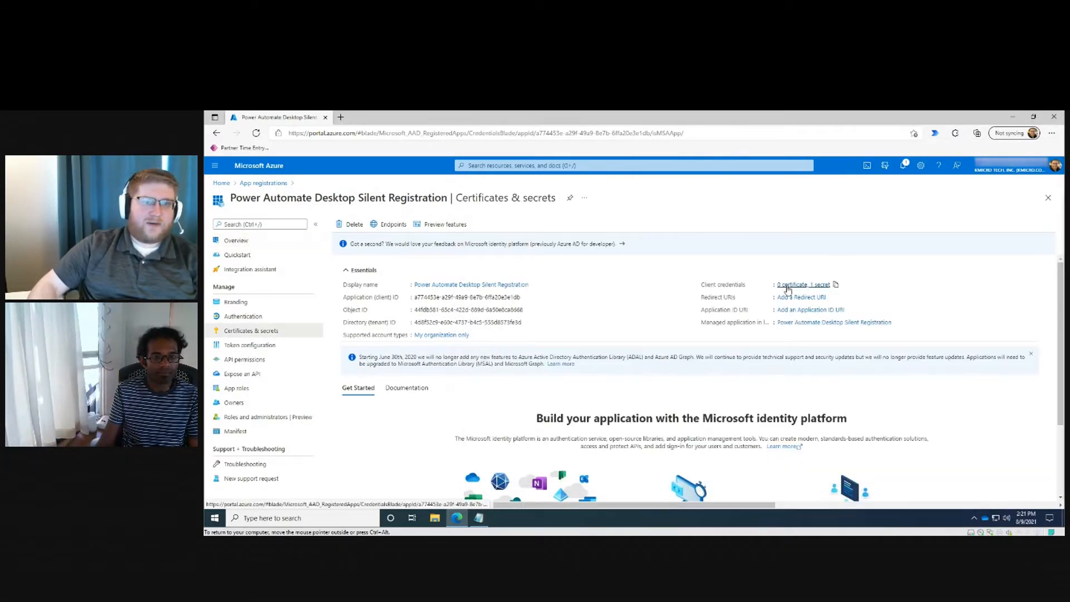
{"action": "scroll", "coordinate": [388, 431], "scroll_direction": "down", "scroll_amount": 1}
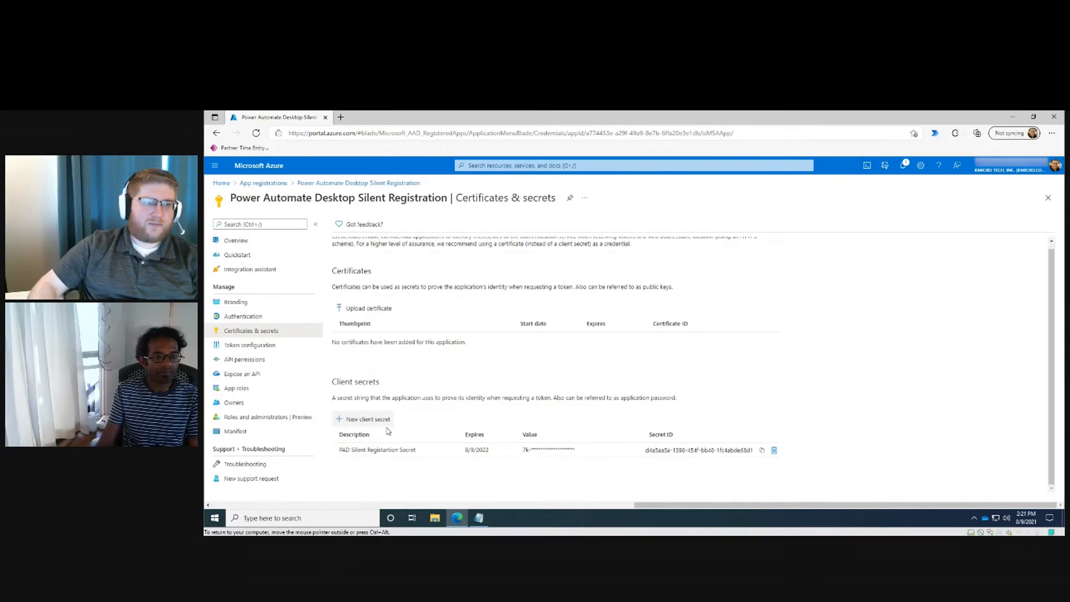
{"action": "left_click", "coordinate": [357, 422]}
{"action": "left_click", "coordinate": [976, 230]}
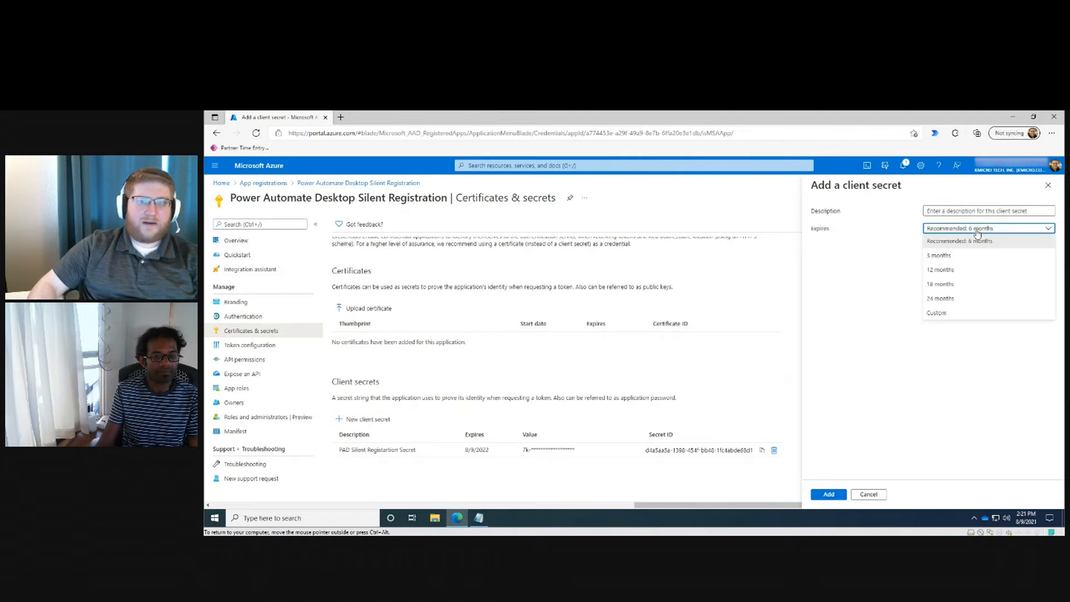
{"action": "left_click", "coordinate": [959, 276]}
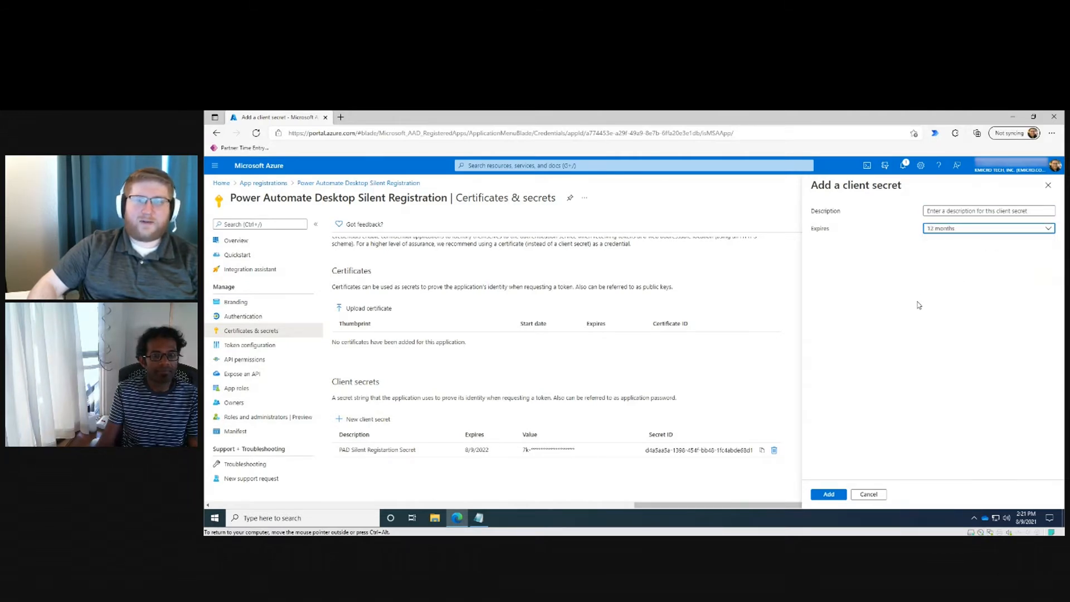
{"action": "left_click", "coordinate": [965, 211]}
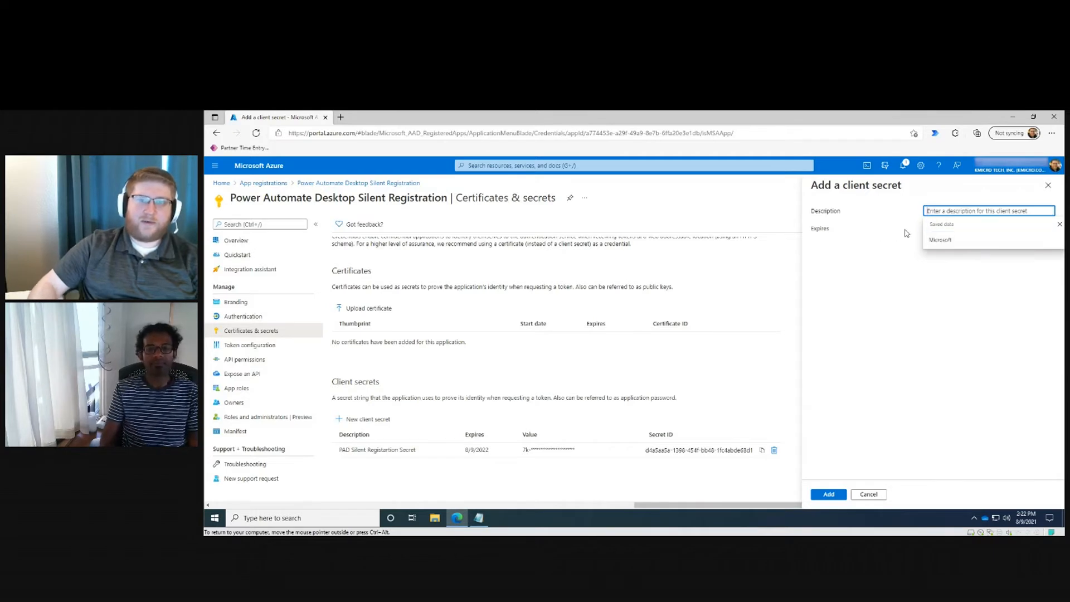
{"action": "left_click", "coordinate": [905, 234]}
{"action": "left_click", "coordinate": [957, 213]}
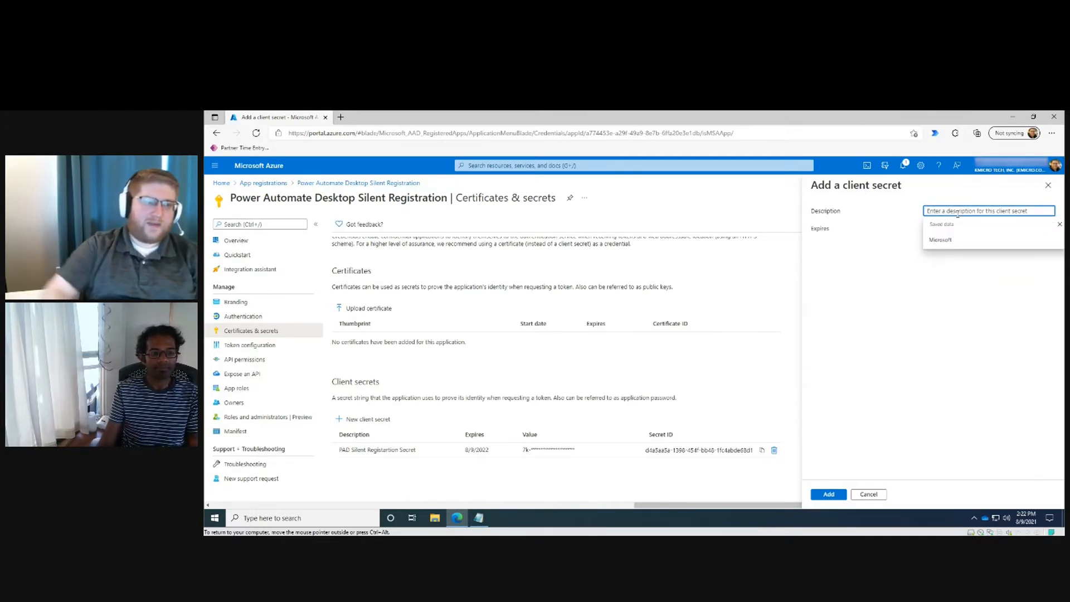
{"action": "left_click_drag", "start_coordinate": [340, 450], "coordinate": [374, 450]}
{"action": "left_click", "coordinate": [993, 208]}
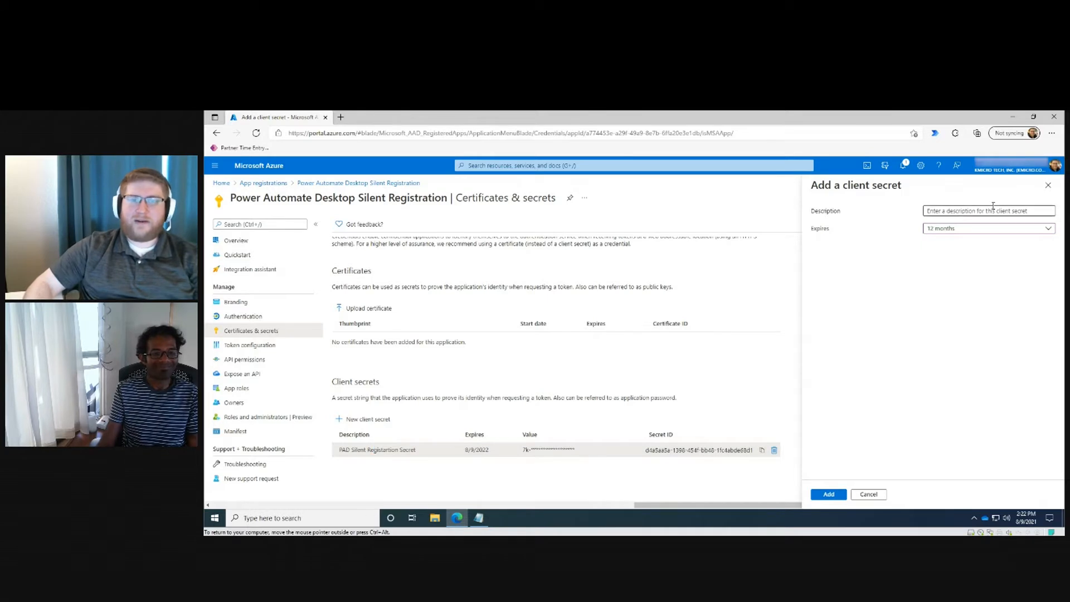
{"action": "left_click", "coordinate": [1047, 187]}
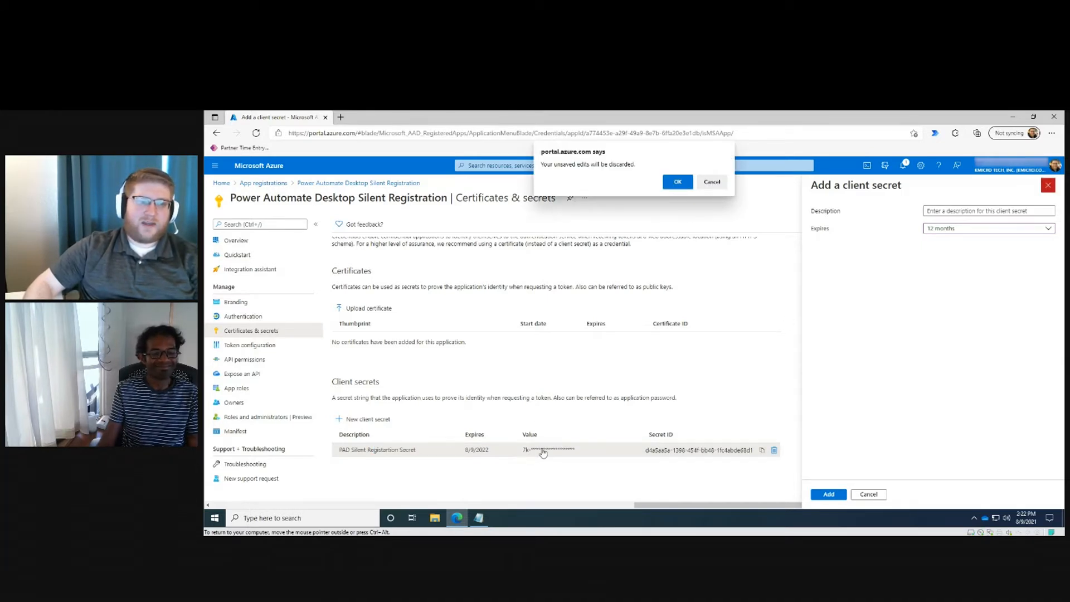
{"action": "left_click", "coordinate": [711, 182]}
Step: Add a third Notepad line labelled "Secret Value:", paste the existing client secret after it, and put Notepad away
{"action": "left_click", "coordinate": [478, 517]}
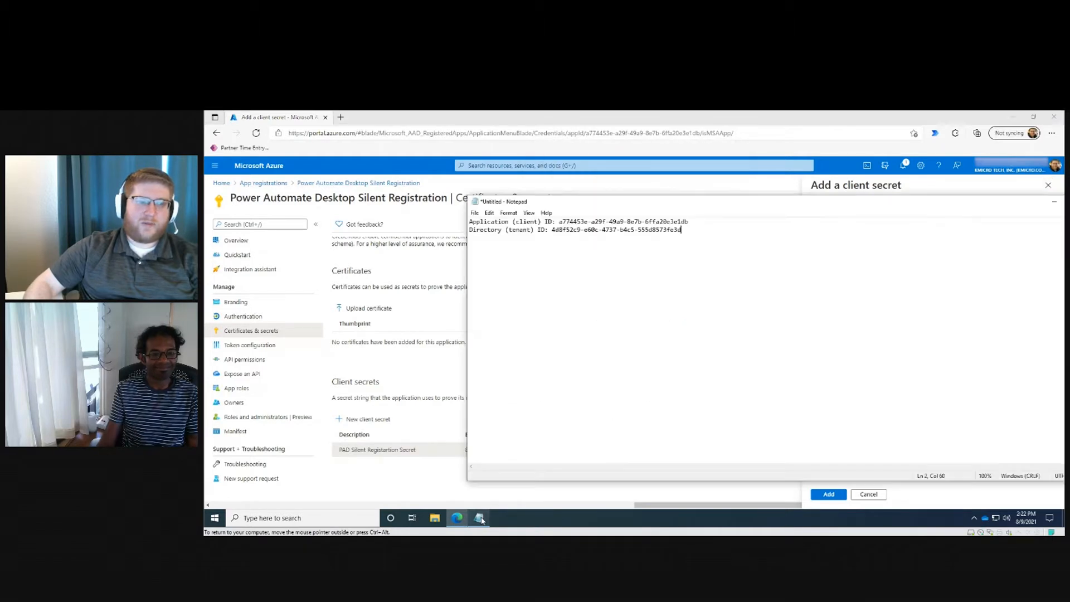
{"action": "key", "text": "Return"}
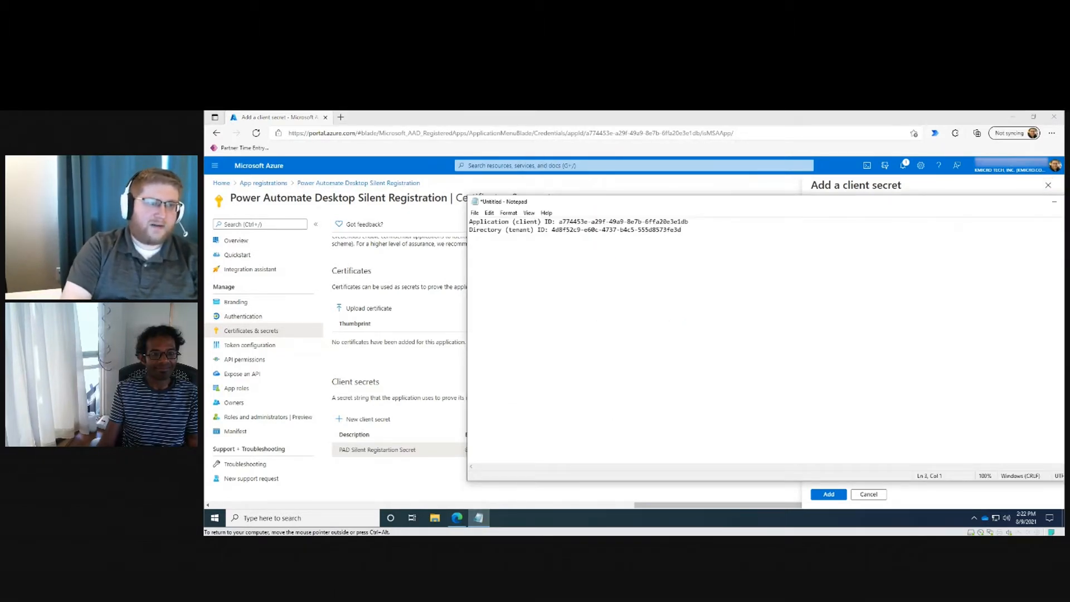
{"action": "type", "text": "Secret "}
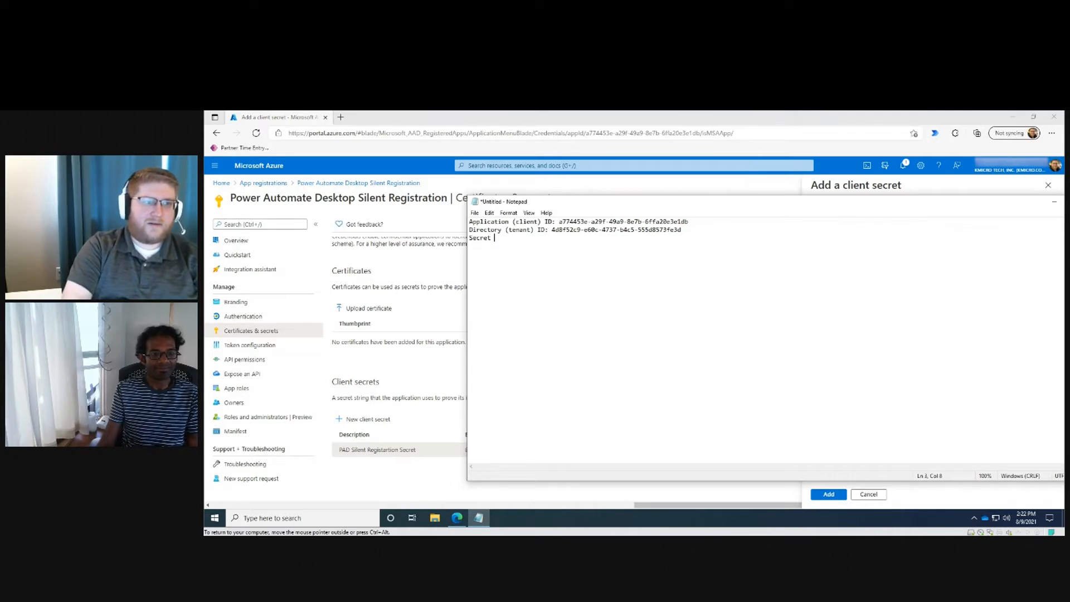
{"action": "type", "text": "Value:"}
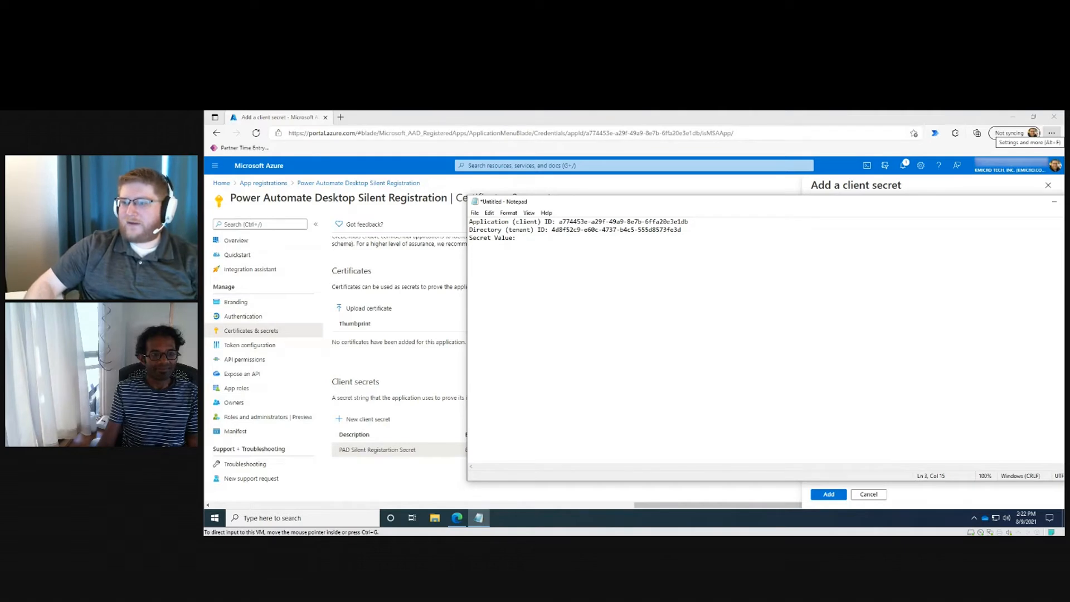
{"action": "key", "text": "ctrl+v"}
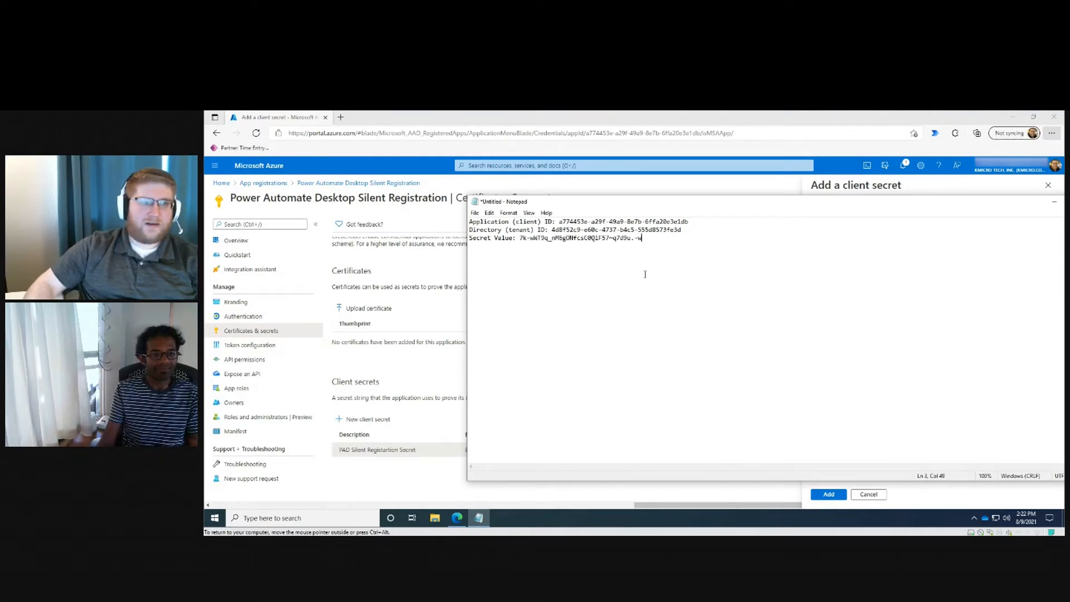
{"action": "left_click_drag", "start_coordinate": [1034, 206], "coordinate": [907, 199]}
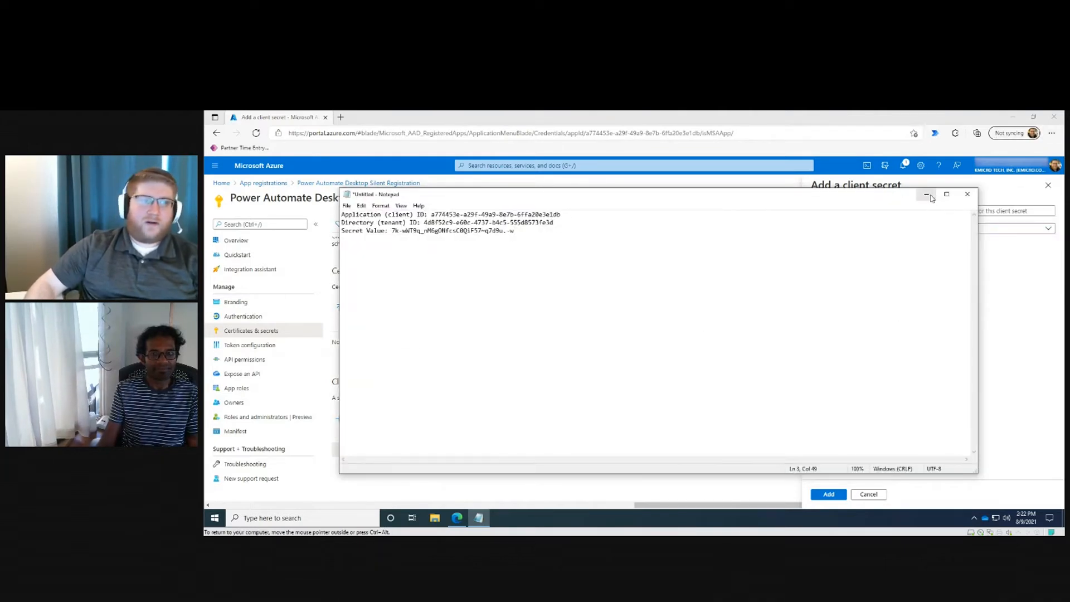
{"action": "left_click", "coordinate": [927, 196]}
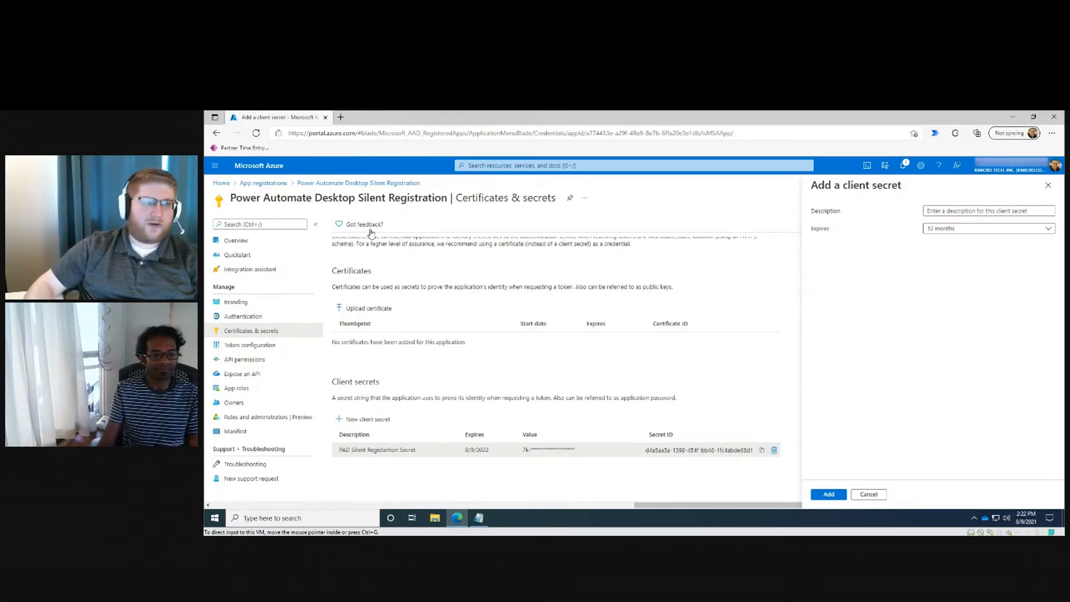
Step: Discard the unsaved new client secret and open the app registration's API permissions
{"action": "left_click", "coordinate": [263, 183]}
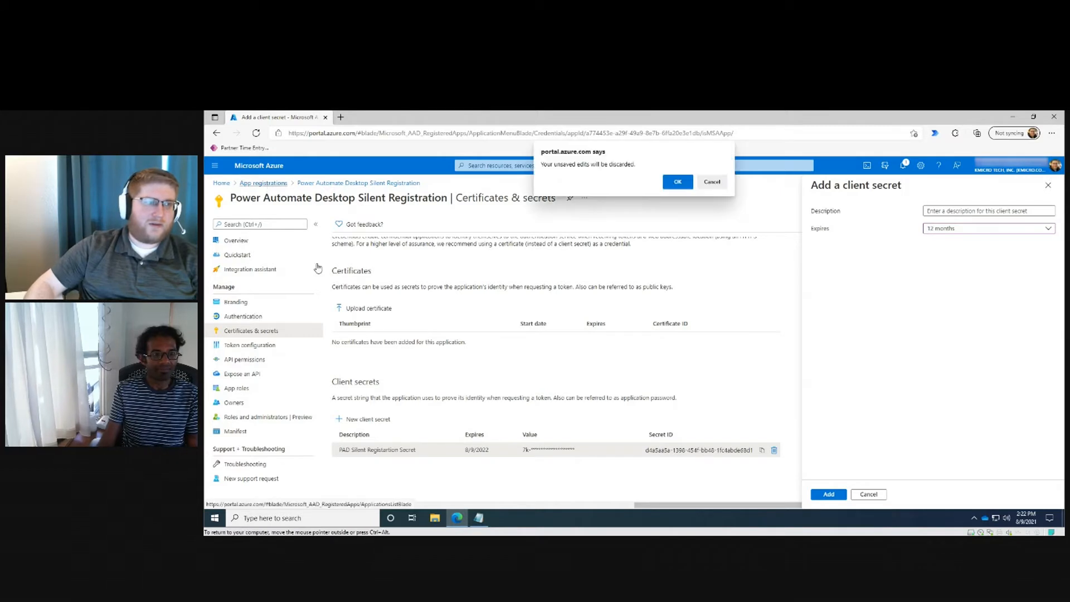
{"action": "left_click", "coordinate": [667, 185]}
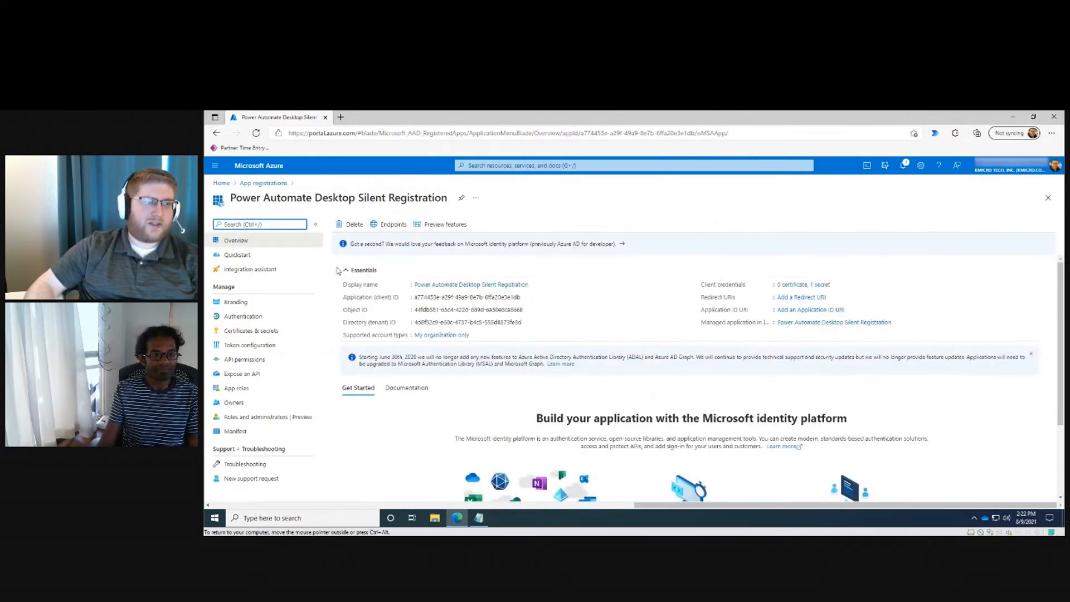
{"action": "left_click", "coordinate": [245, 359]}
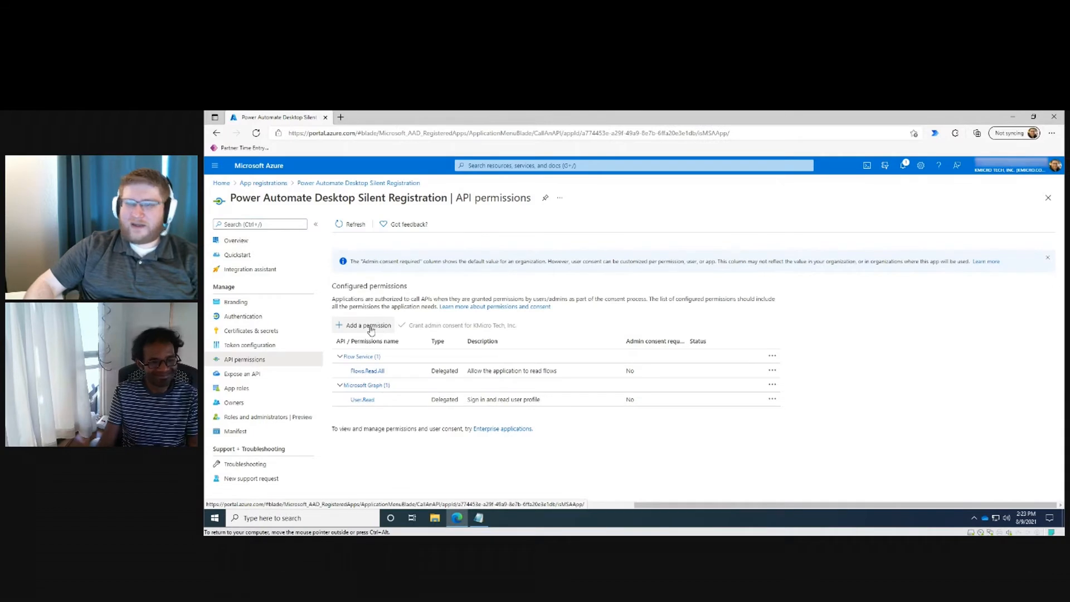
Step: Examine the Flow Service delegated permissions for Flows.Read.All and close the permission request without adding anything
{"action": "left_click", "coordinate": [369, 326]}
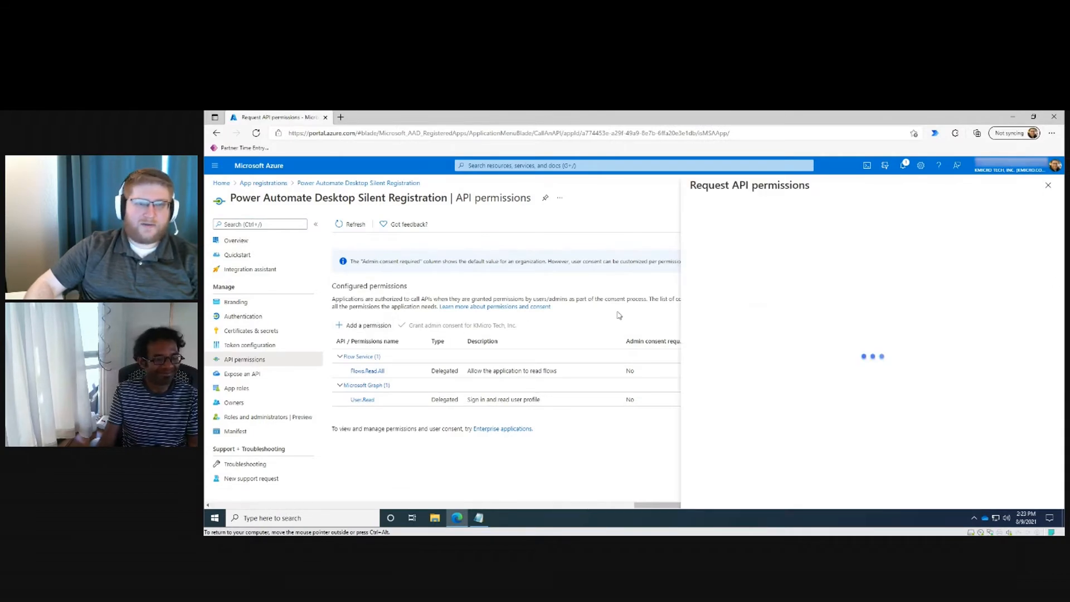
{"action": "scroll", "coordinate": [846, 326], "scroll_direction": "down", "scroll_amount": 3}
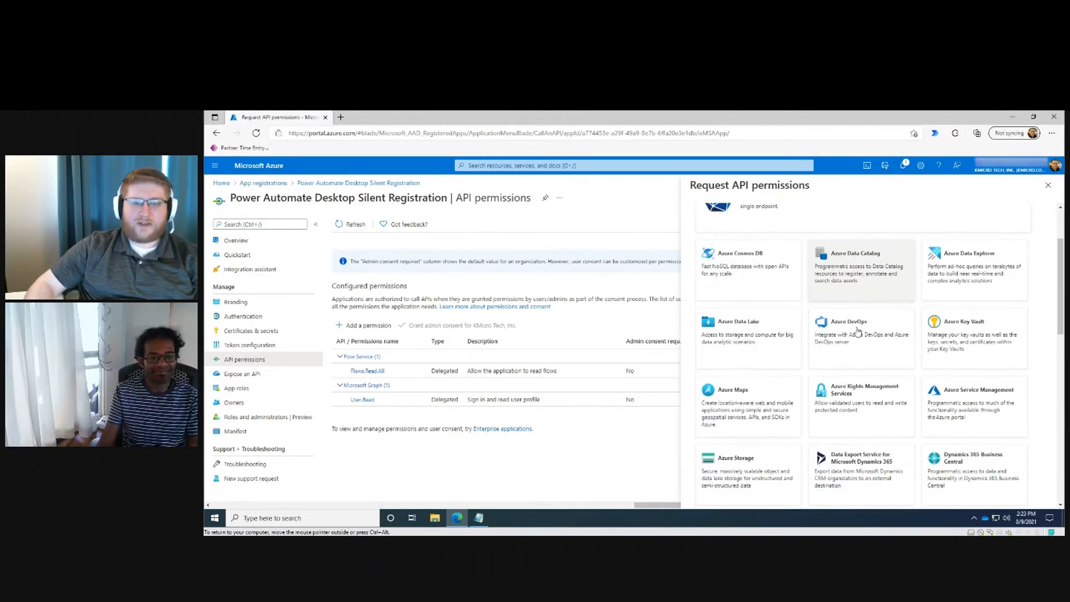
{"action": "scroll", "coordinate": [858, 333], "scroll_direction": "down", "scroll_amount": 3}
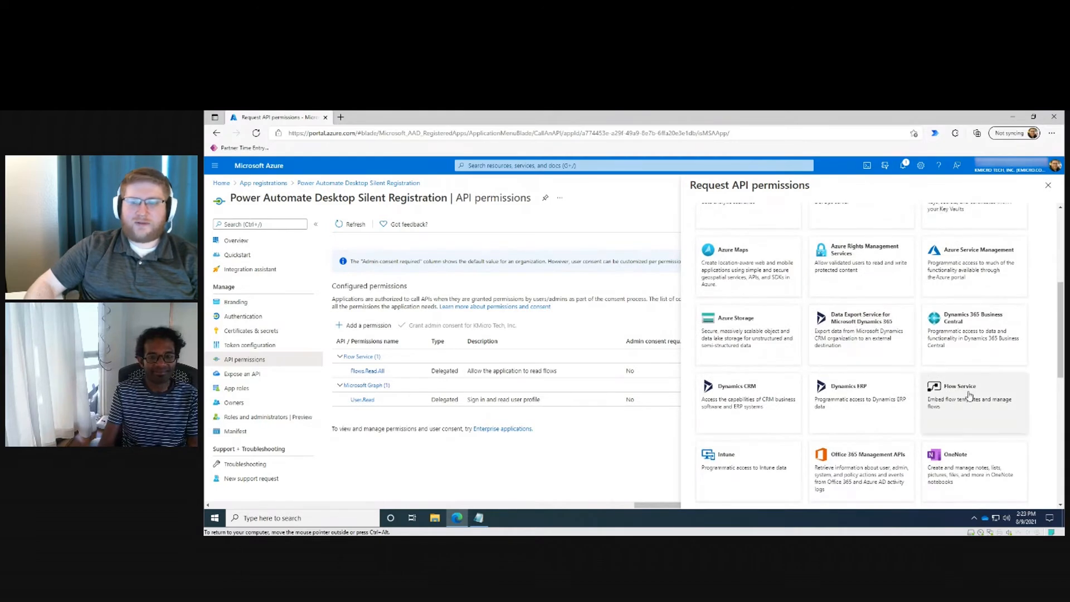
{"action": "left_click", "coordinate": [969, 396]}
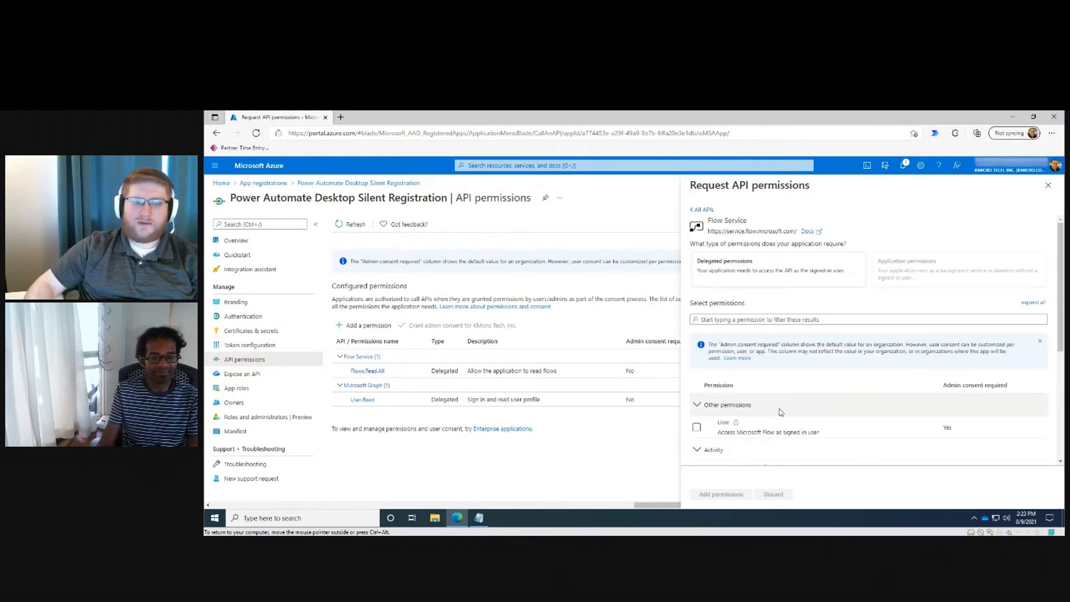
{"action": "scroll", "coordinate": [773, 412], "scroll_direction": "down", "scroll_amount": 2}
{"action": "scroll", "coordinate": [773, 412], "scroll_direction": "down", "scroll_amount": 3}
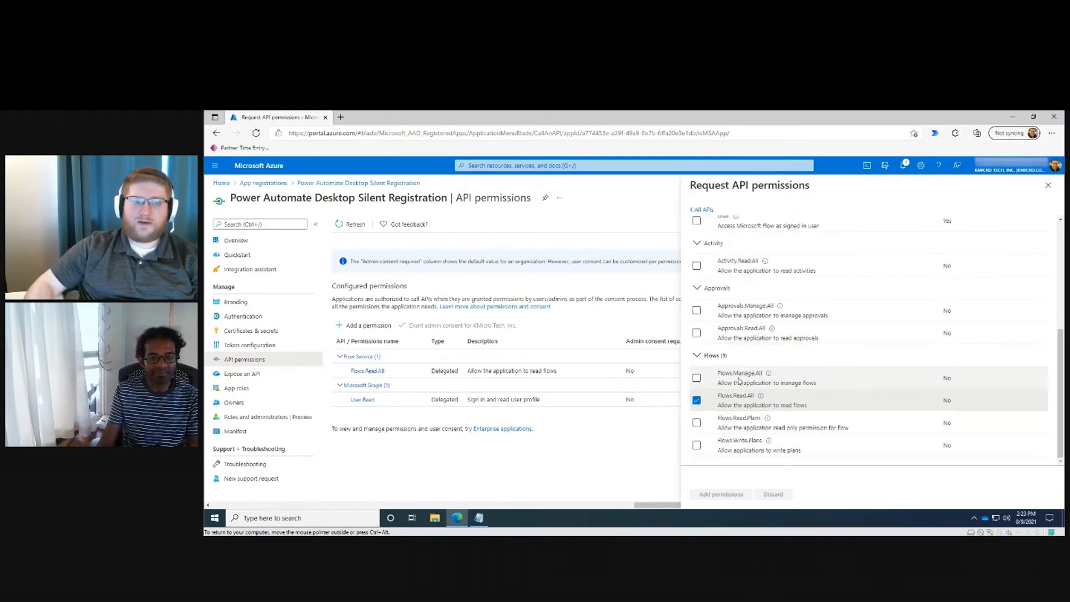
{"action": "mouse_move", "coordinate": [743, 397]}
{"action": "left_mouse_down"}
{"action": "mouse_move", "coordinate": [760, 396]}
{"action": "mouse_move", "coordinate": [746, 397]}
{"action": "left_mouse_up"}
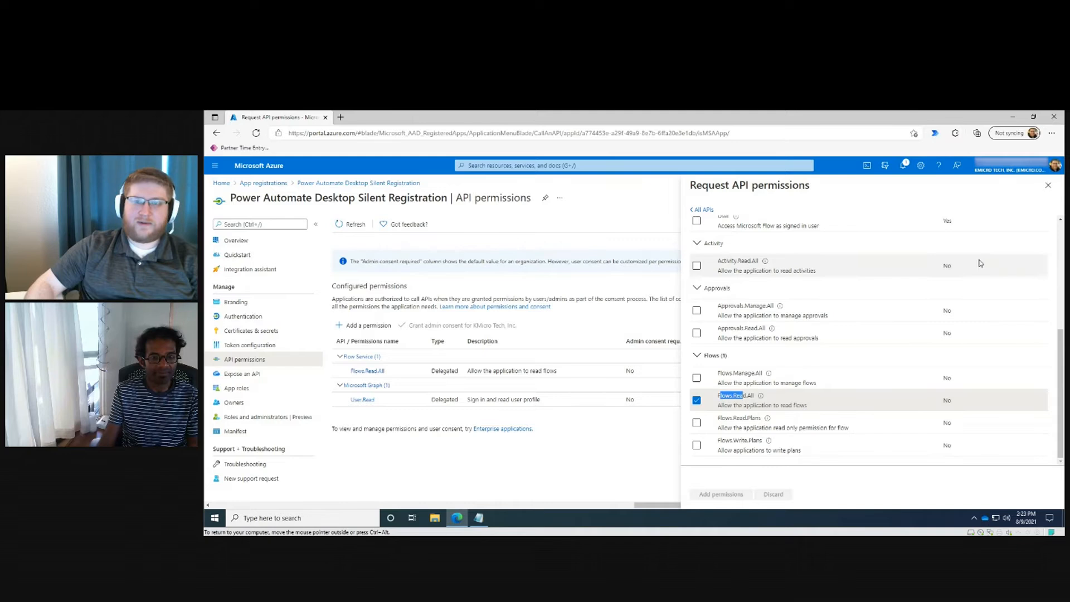
{"action": "left_click", "coordinate": [1048, 187]}
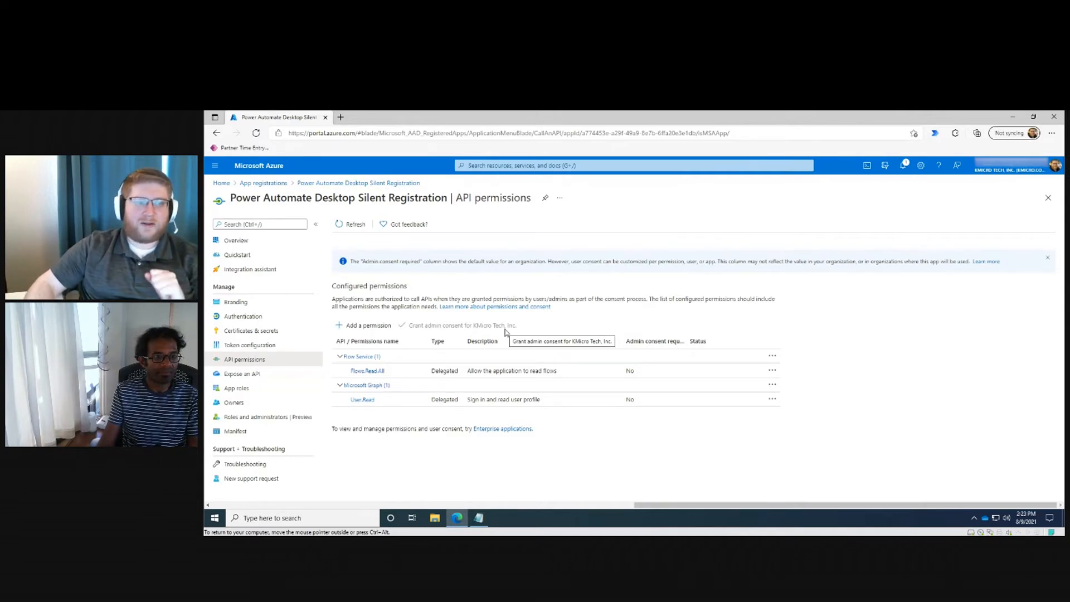
Step: Look over the Microsoft Docs instructions for creating an application user in a separate browser tab, and return to the Azure API permissions
{"action": "left_click", "coordinate": [340, 117]}
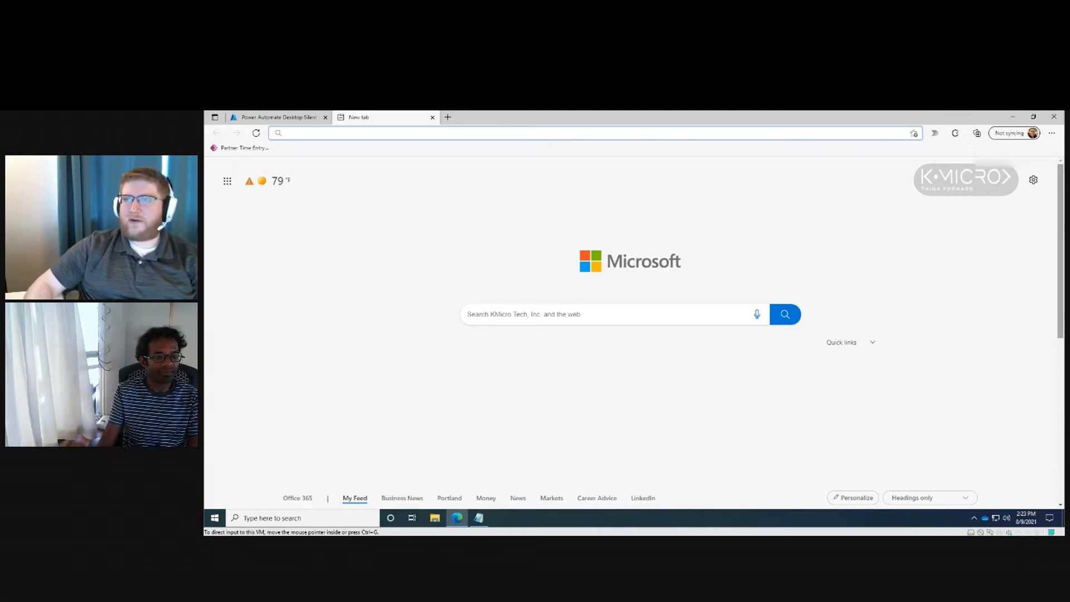
{"action": "type", "text": "https://docs.microsoft.com/en-us/power-platform/admin/manage-application-users#create-an-application-user"}
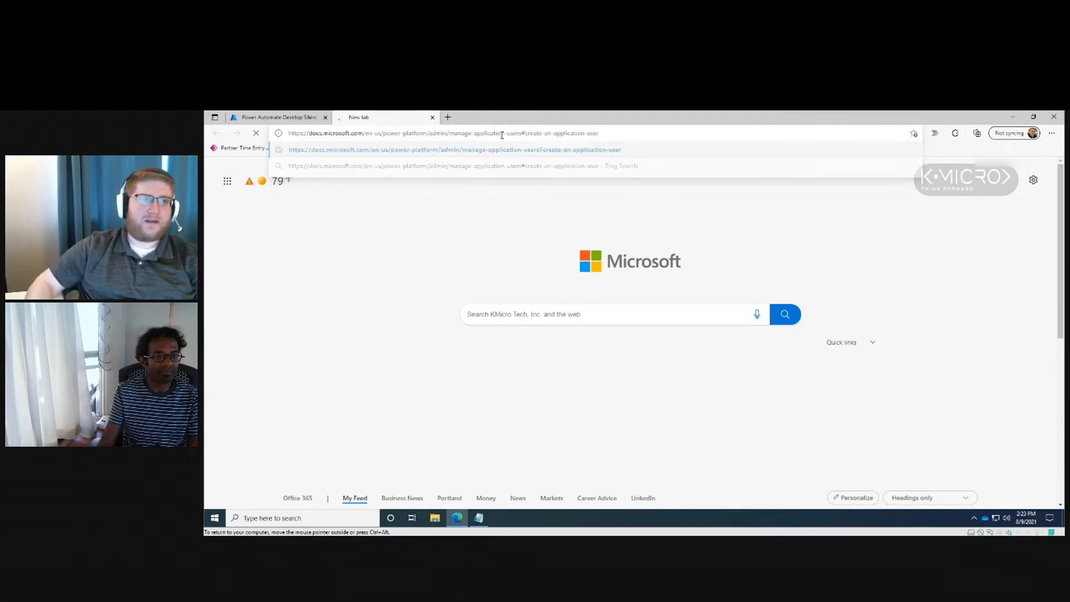
{"action": "key", "text": "Return"}
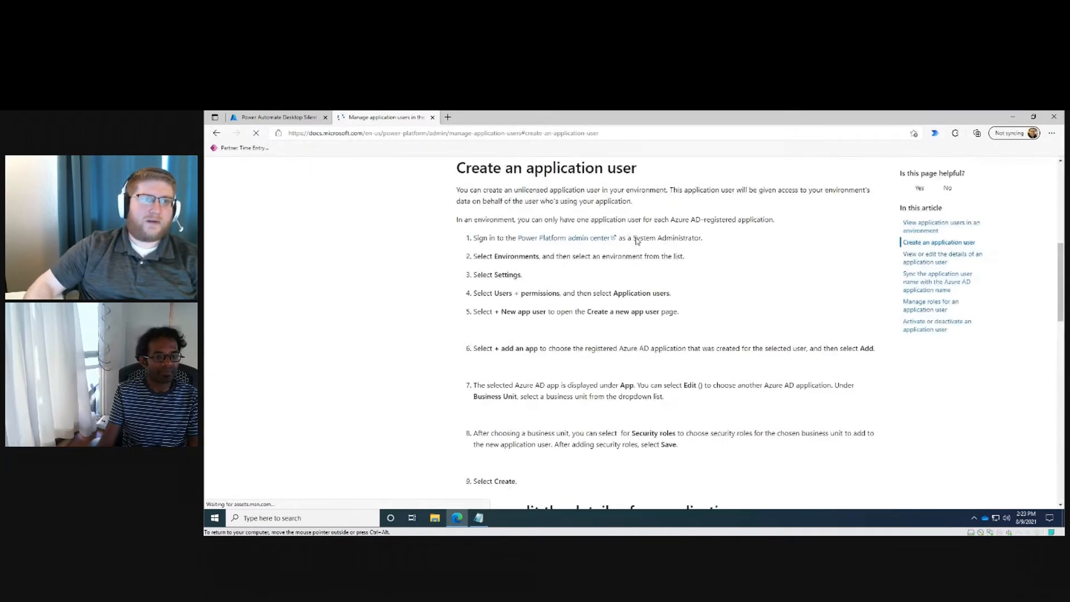
{"action": "scroll", "coordinate": [633, 204], "scroll_direction": "down", "scroll_amount": 1}
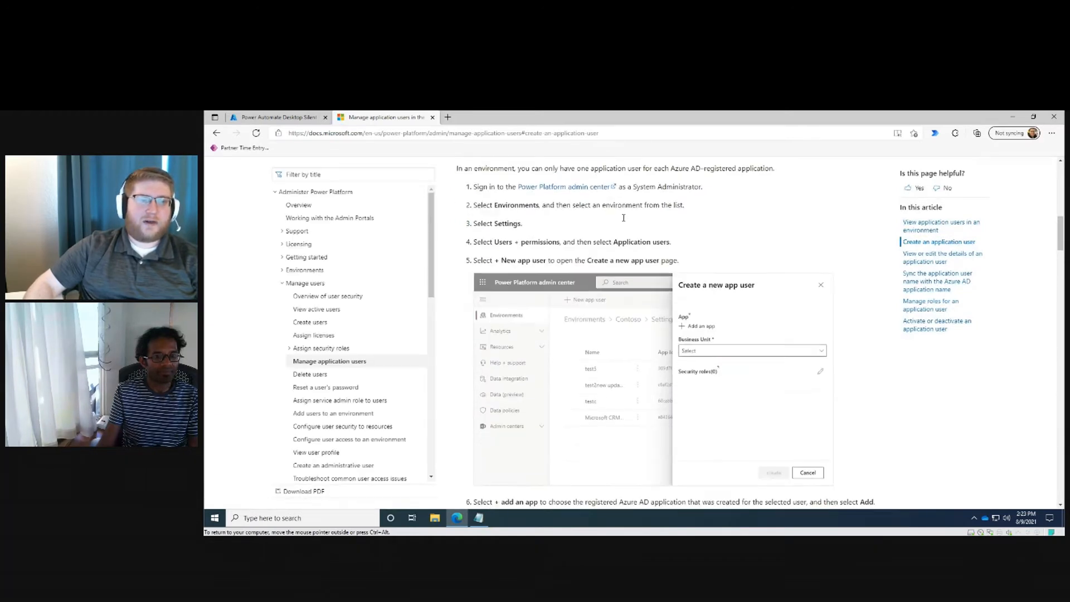
{"action": "left_click", "coordinate": [278, 117]}
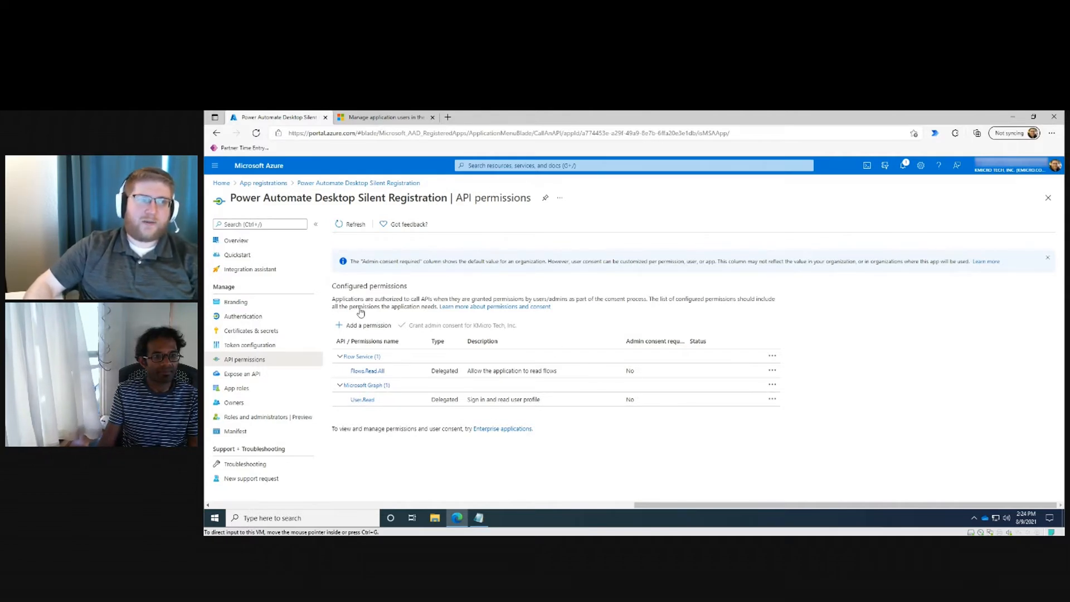
{"action": "left_click", "coordinate": [433, 117]}
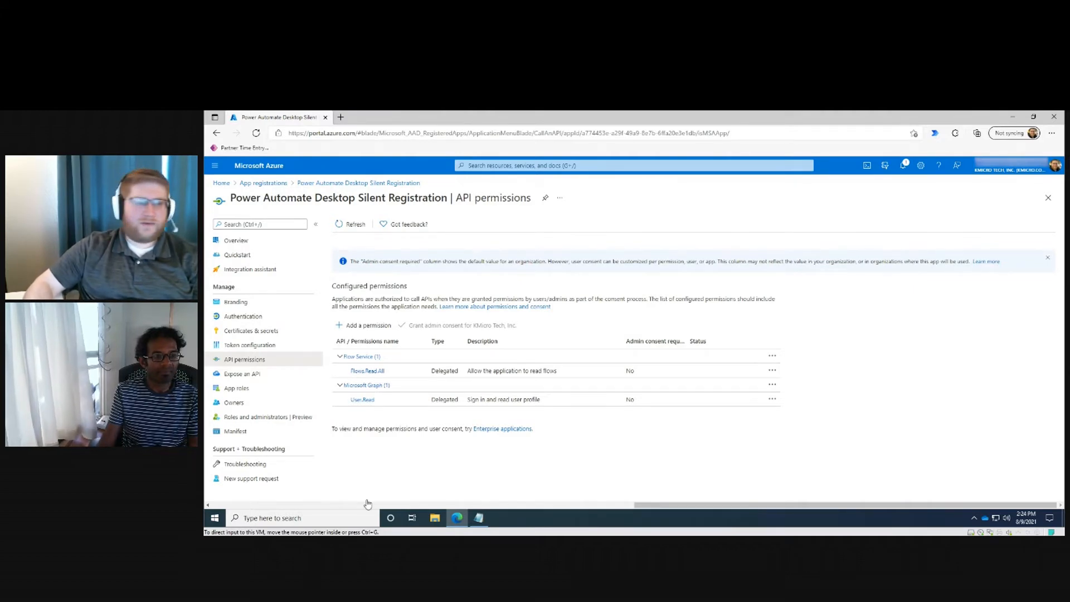
Step: Open Command Prompt as administrator, allow it to make changes, and move its window over the middle of the browser
{"action": "left_click", "coordinate": [240, 519]}
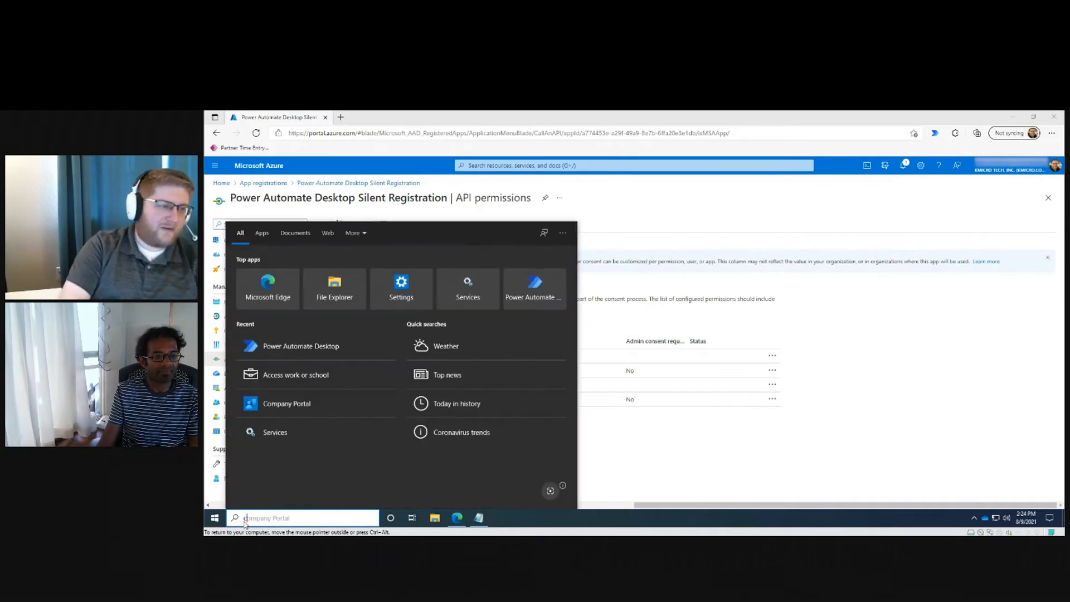
{"action": "type", "text": "cmd"}
{"action": "right_click", "coordinate": [329, 268]}
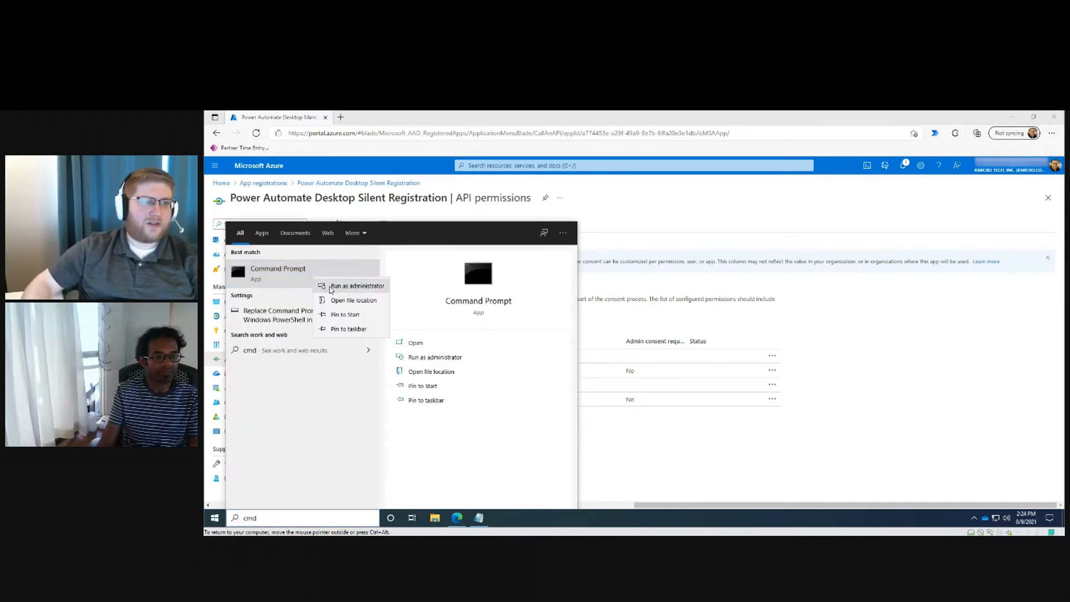
{"action": "left_click", "coordinate": [332, 287]}
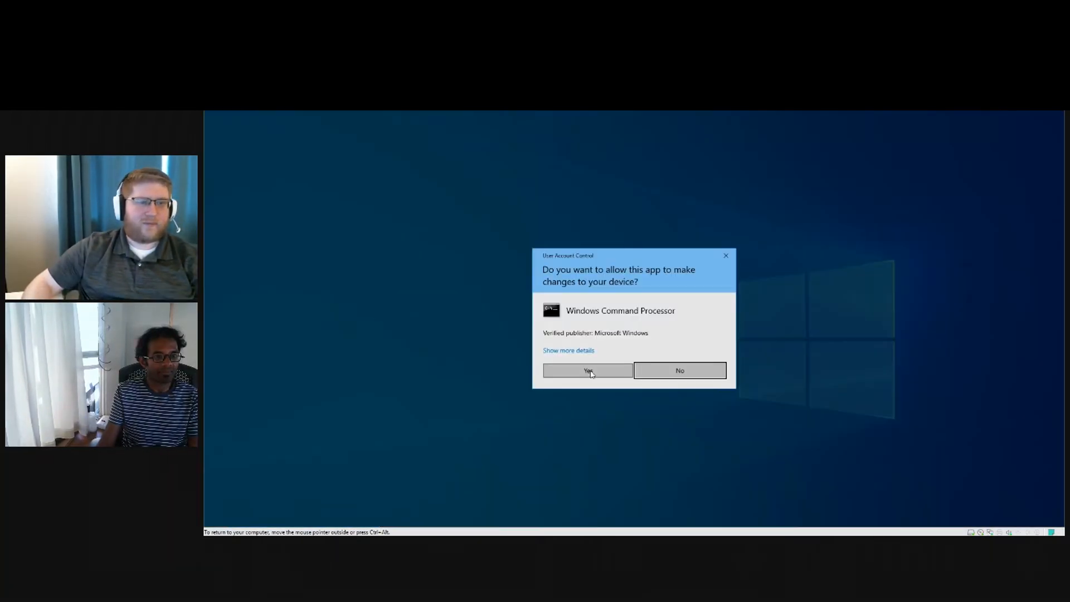
{"action": "left_click", "coordinate": [586, 372]}
{"action": "left_click_drag", "start_coordinate": [421, 168], "coordinate": [520, 229]}
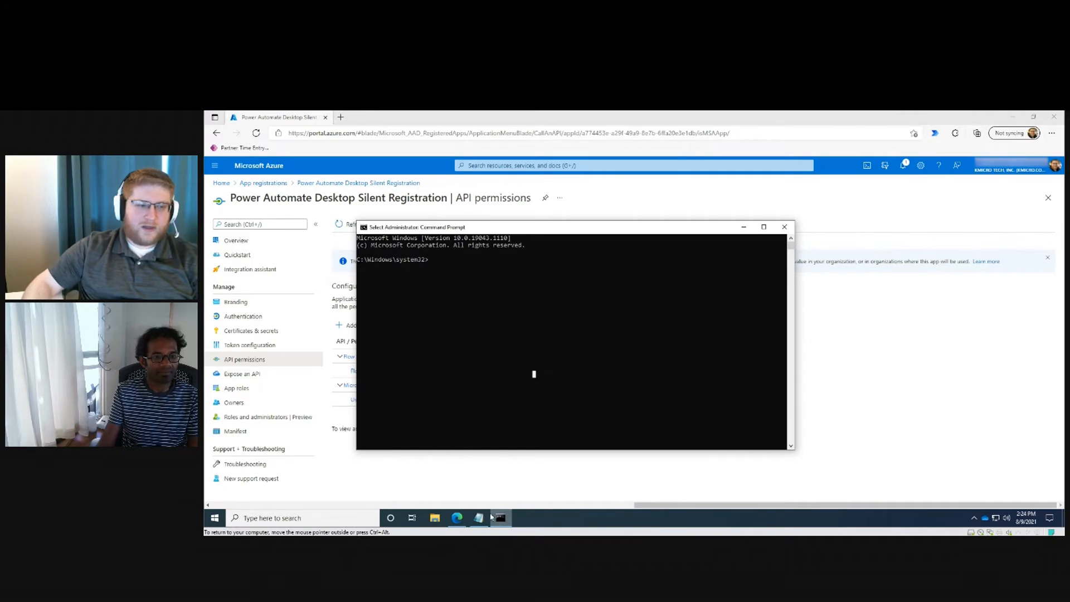
Step: Begin the command with echo, the client secret value copied from the Notepad notes, and a pipe character
{"action": "type", "text": "echo"}
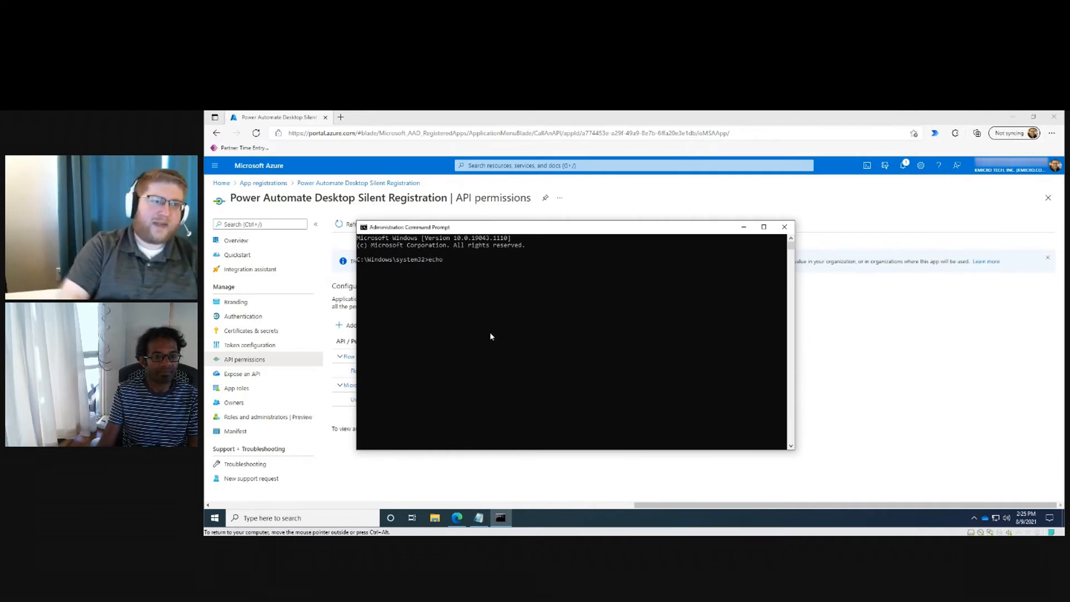
{"action": "left_click", "coordinate": [478, 517]}
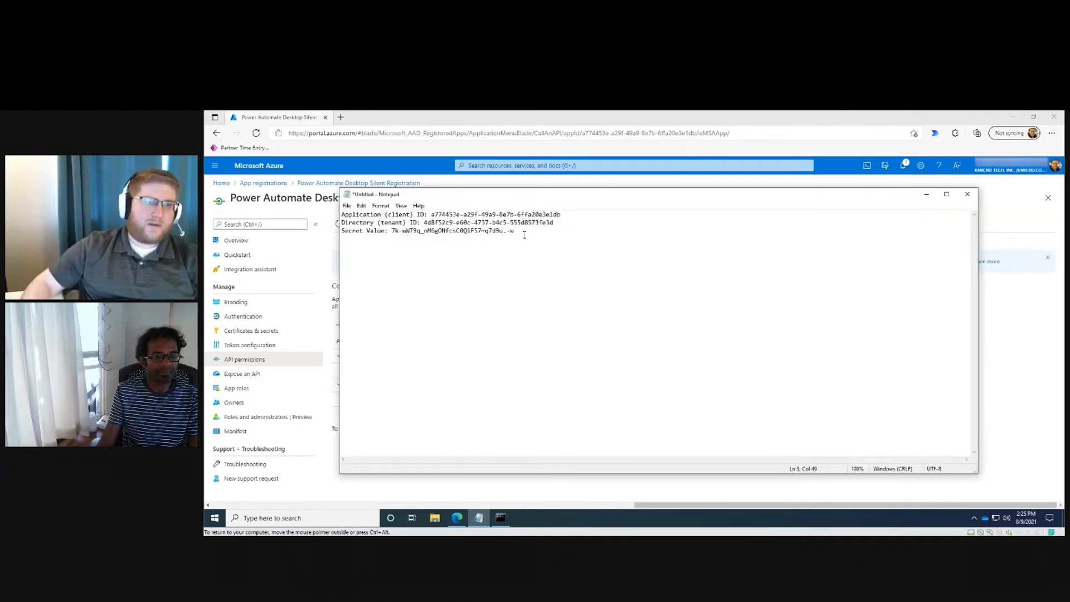
{"action": "left_click_drag", "start_coordinate": [514, 231], "coordinate": [392, 233]}
{"action": "right_click", "coordinate": [392, 232]}
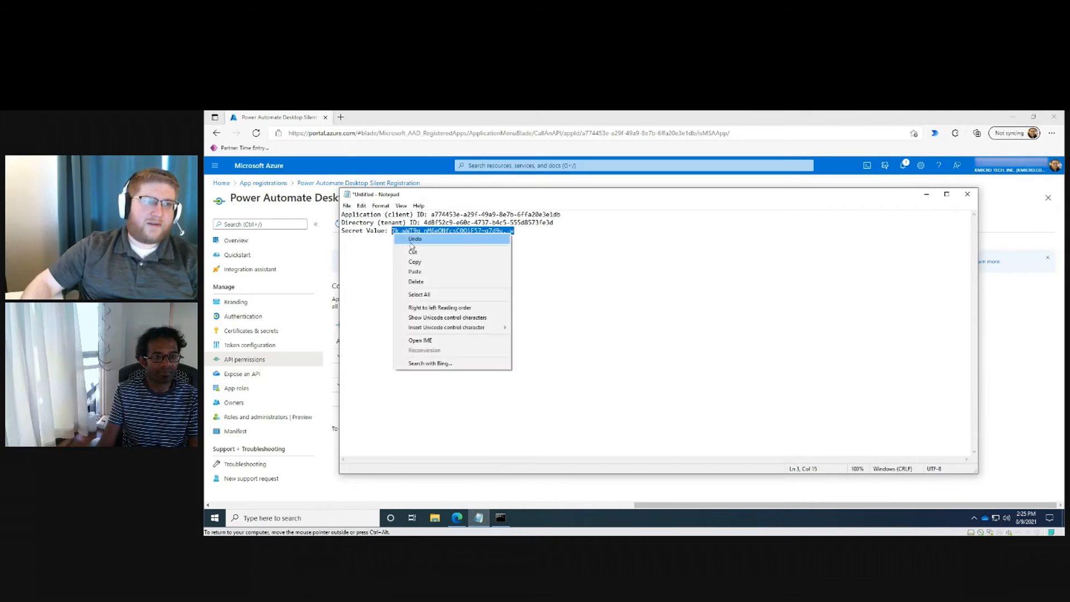
{"action": "left_click", "coordinate": [423, 261]}
{"action": "left_click", "coordinate": [926, 194]}
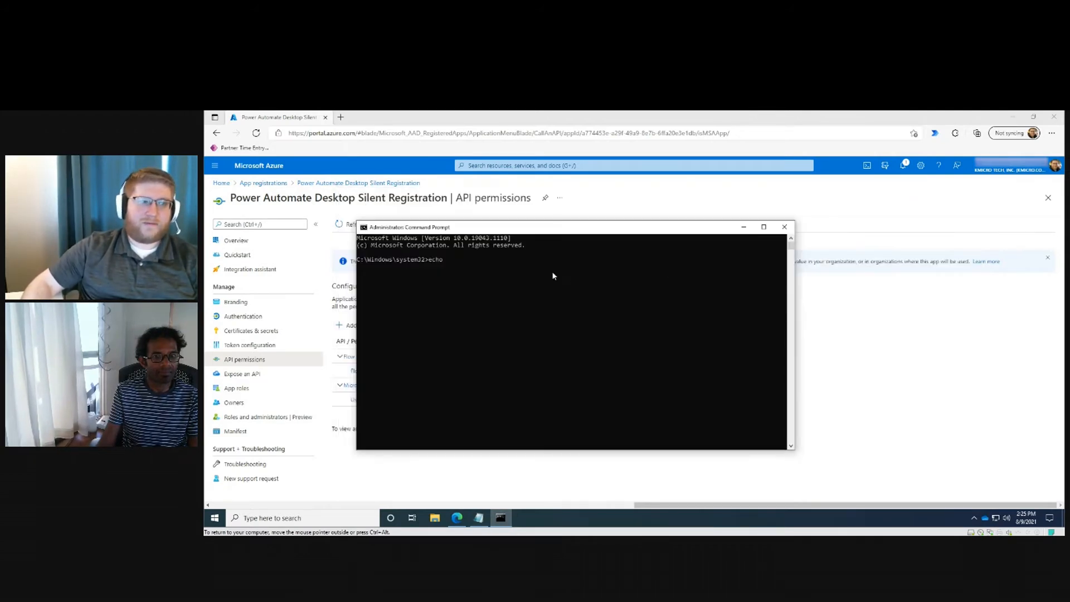
{"action": "right_click", "coordinate": [589, 311]}
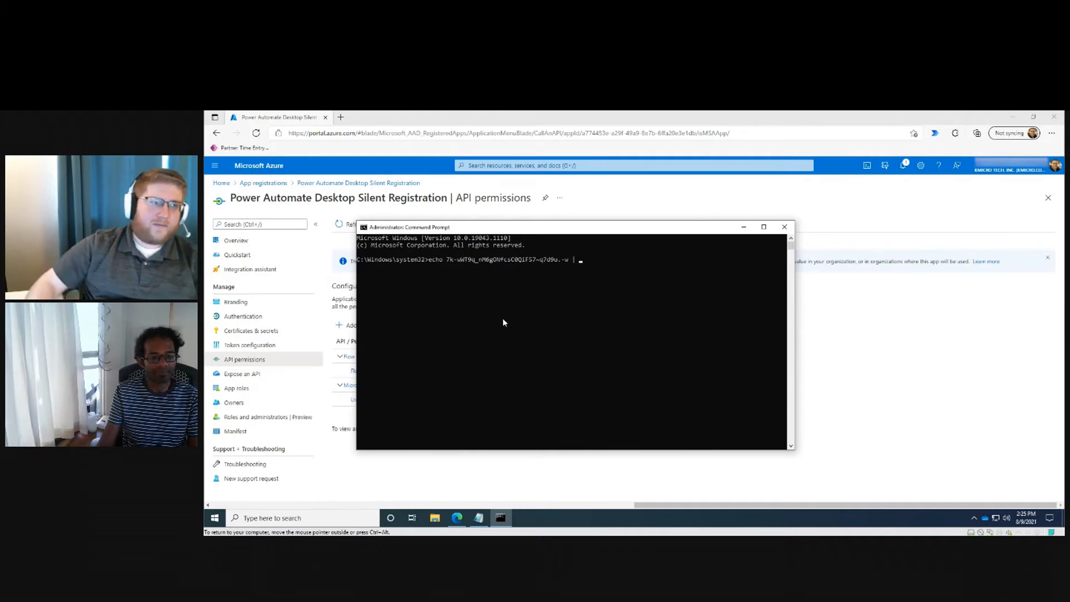
Step: Append the quoted executable path "c:\Program Files (x86)\Power Automate Desktop\PAD.MachineRegistration.Silent.exe" after the pipe
{"action": "left_click", "coordinate": [623, 282]}
{"action": "type", "text": "\"c:\\Program Files\""}
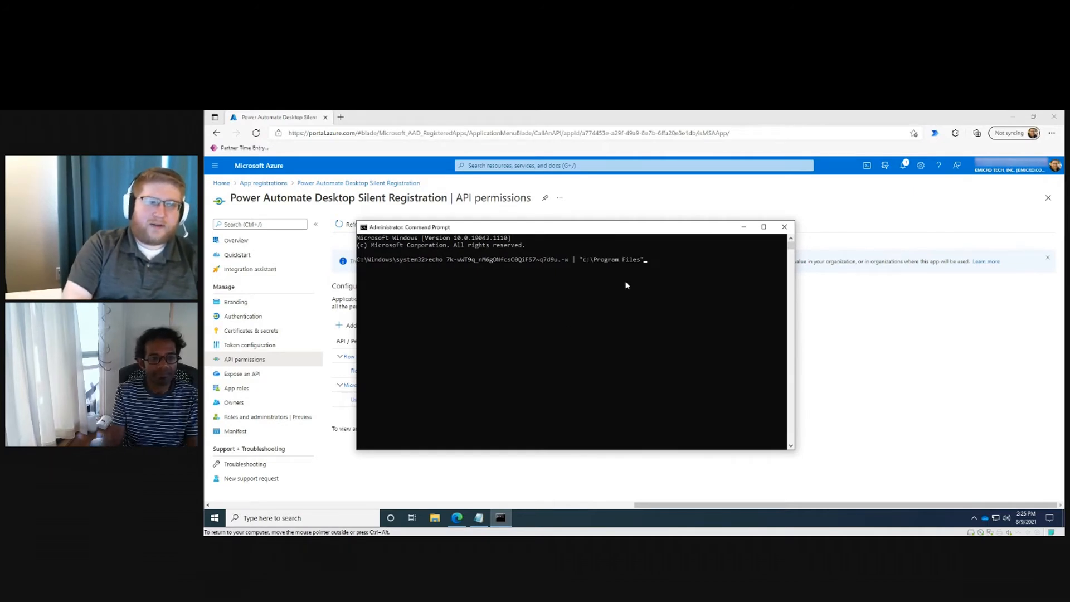
{"action": "key", "text": "BackSpace"}
{"action": "type", "text": "(x86)\"\\"}
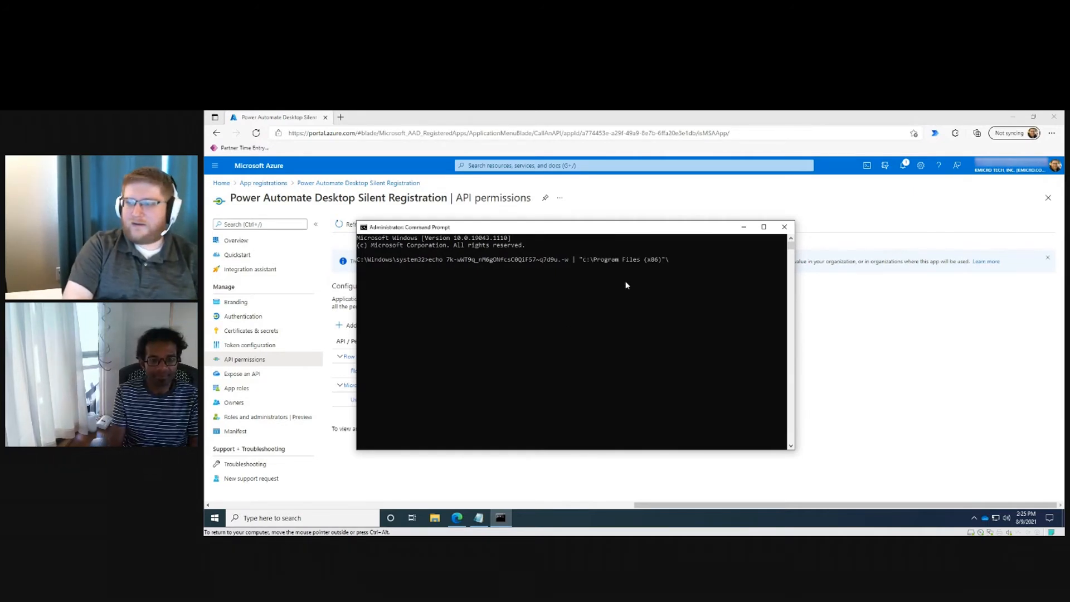
{"action": "type", "text": "power"}
{"action": "key", "text": "Tab"}
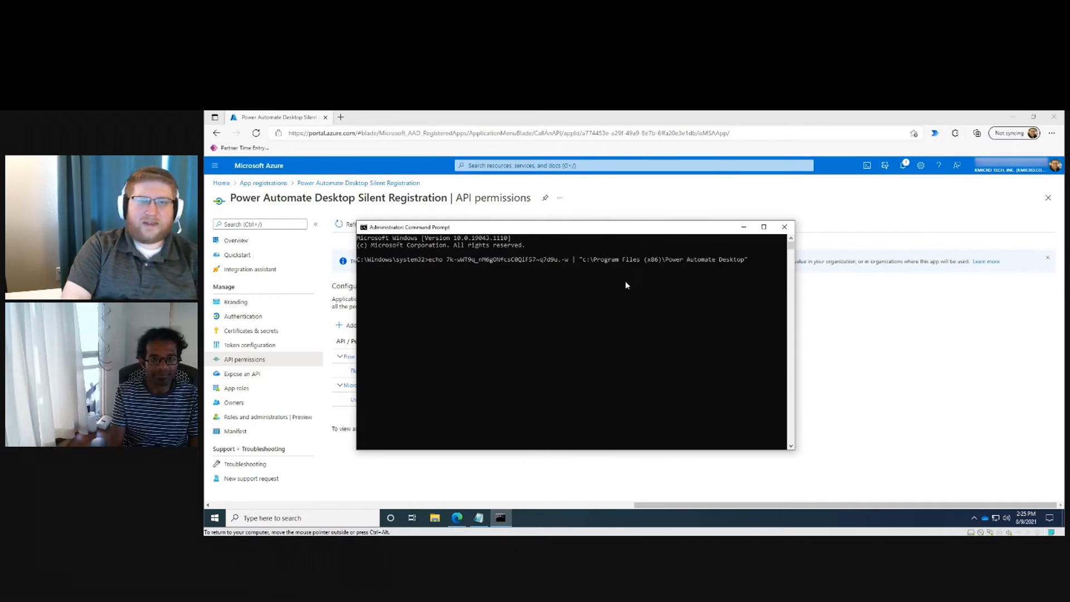
{"action": "type", "text": "\\"}
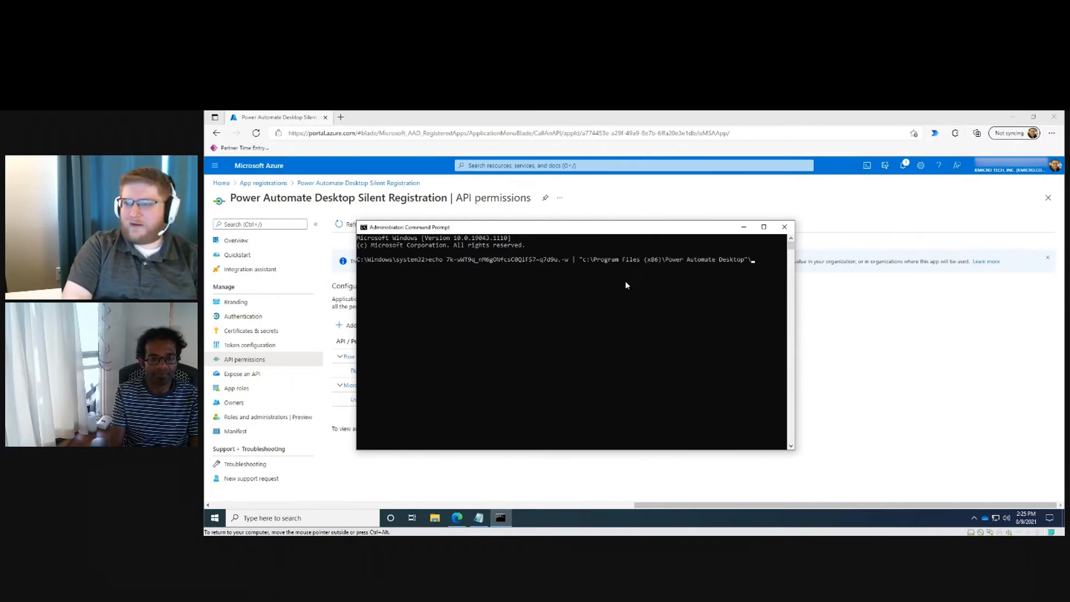
{"action": "type", "text": "pad.machine"}
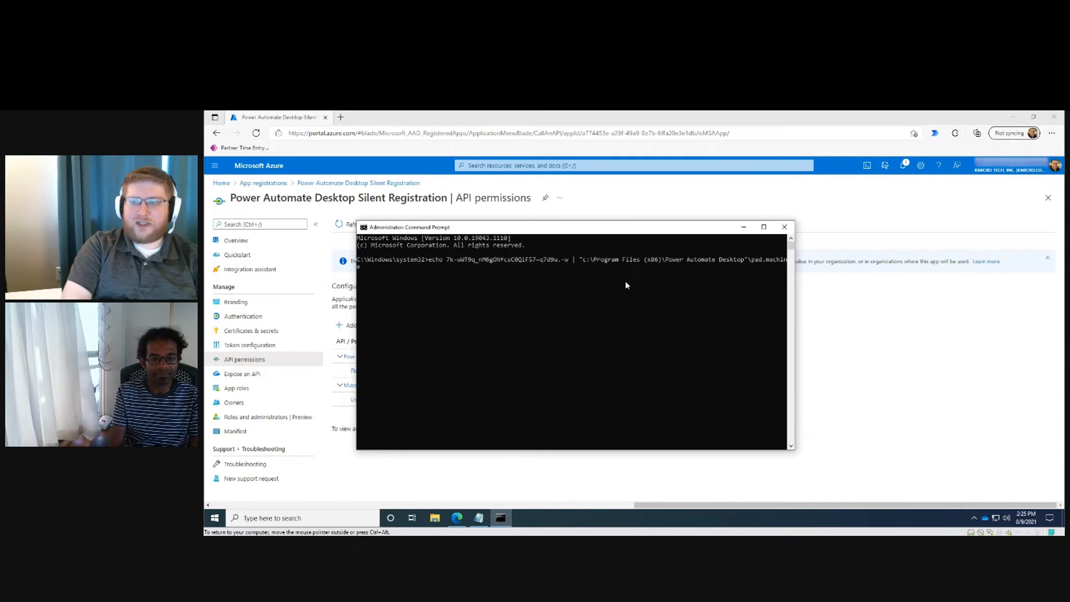
{"action": "type", "text": "regis"}
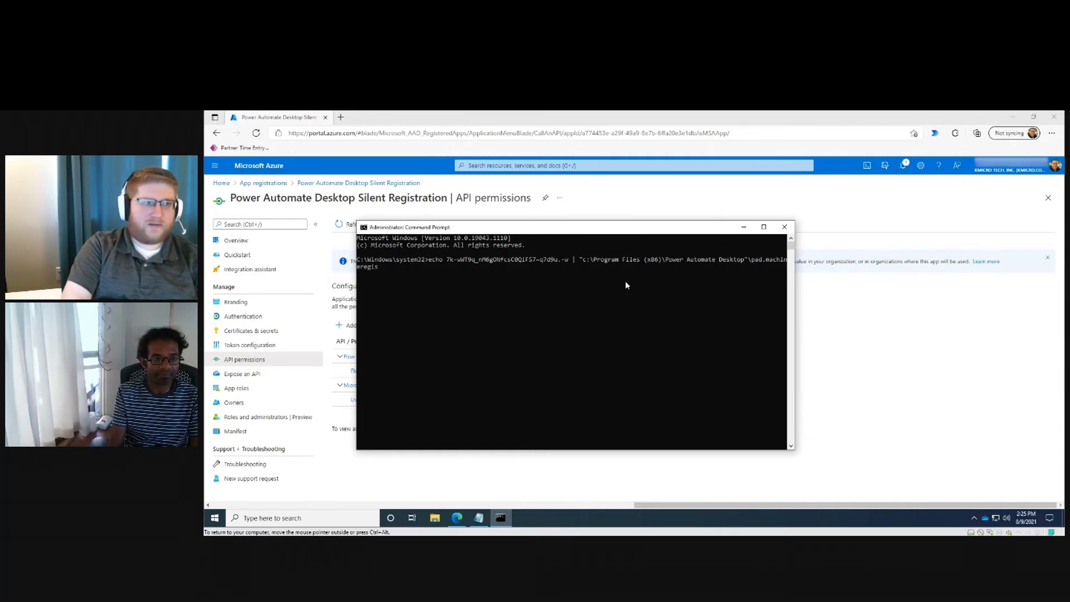
{"action": "type", "text": "tration.s"}
{"action": "key", "text": "Tab"}
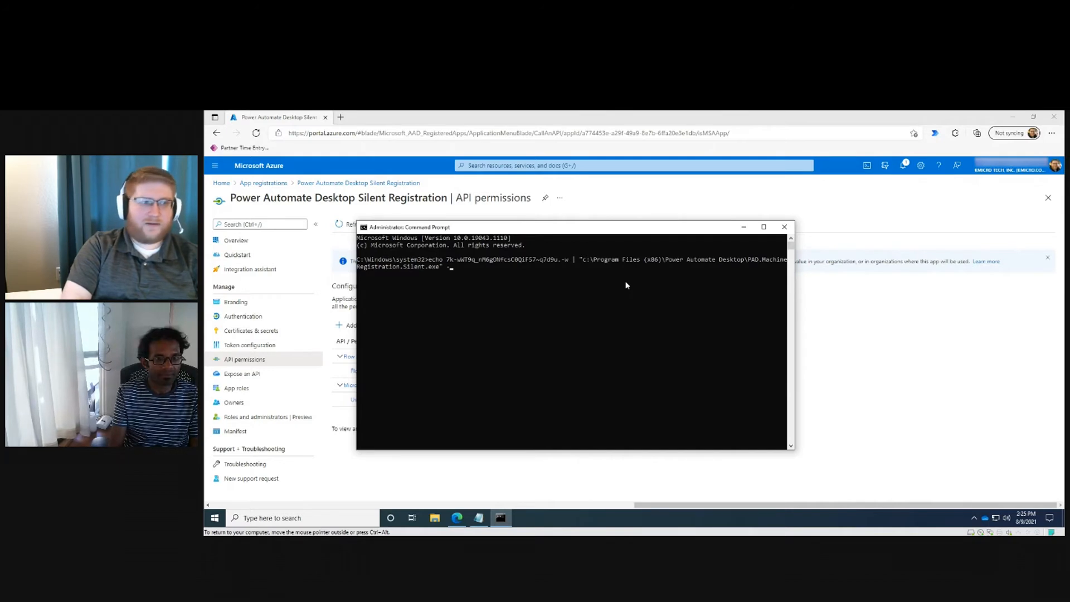
Step: Add the -register option and -applicationid followed by the application (client) ID copied from the Notepad notes
{"action": "type", "text": "-register"}
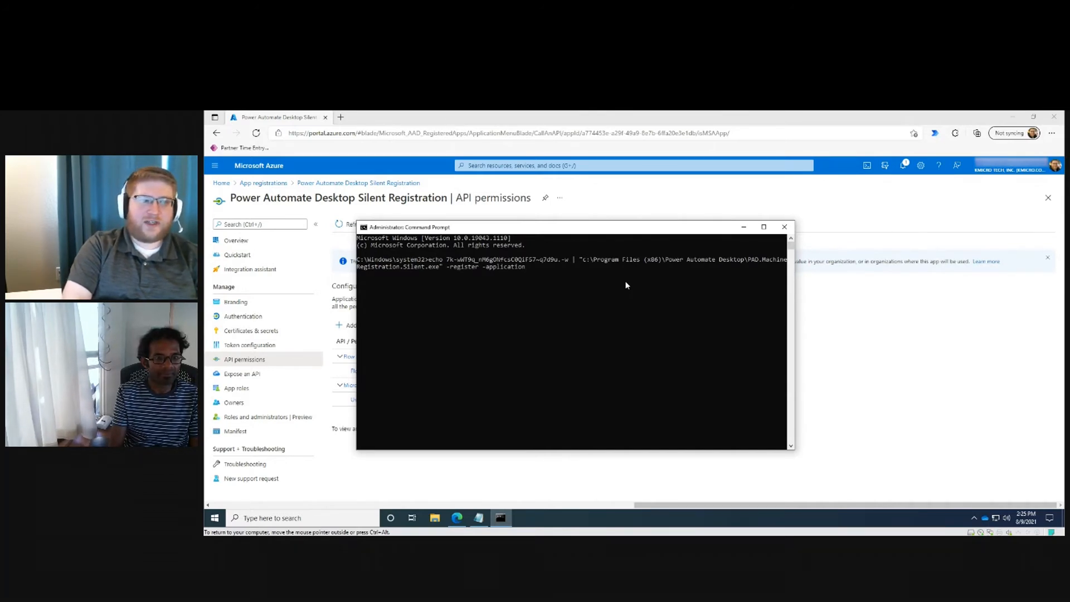
{"action": "type", "text": " -applicationid"}
{"action": "left_click", "coordinate": [478, 517]}
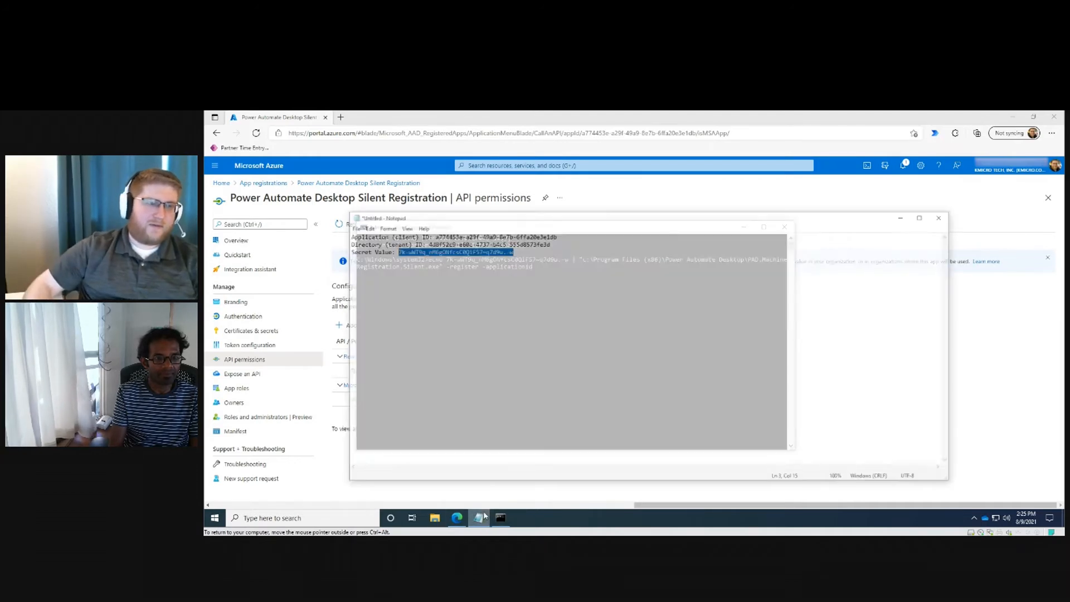
{"action": "left_click_drag", "start_coordinate": [569, 214], "coordinate": [439, 214]}
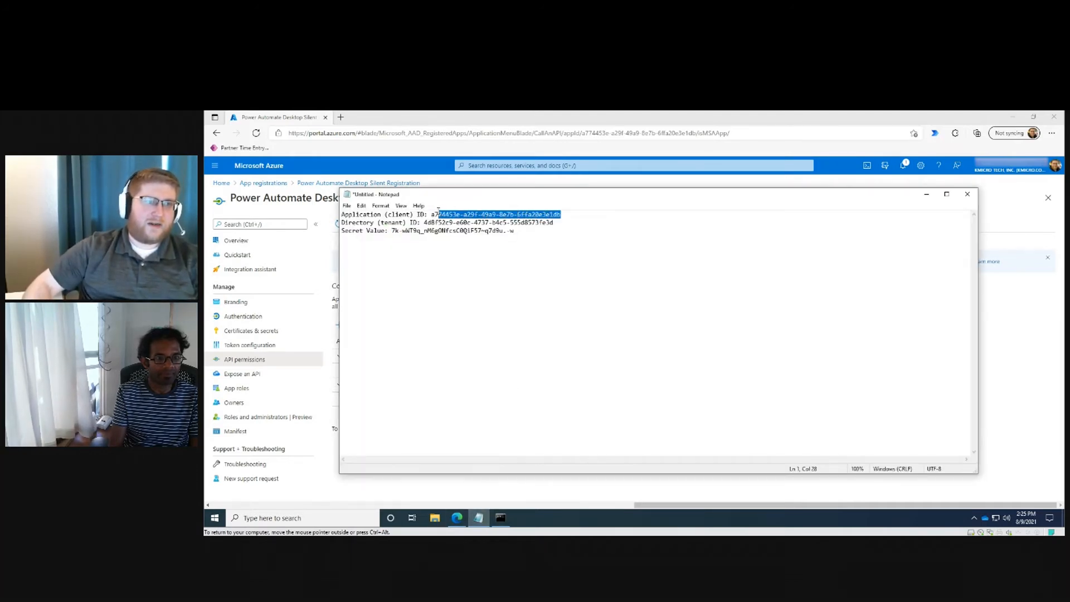
{"action": "right_click", "coordinate": [432, 215]}
{"action": "left_click", "coordinate": [446, 242]}
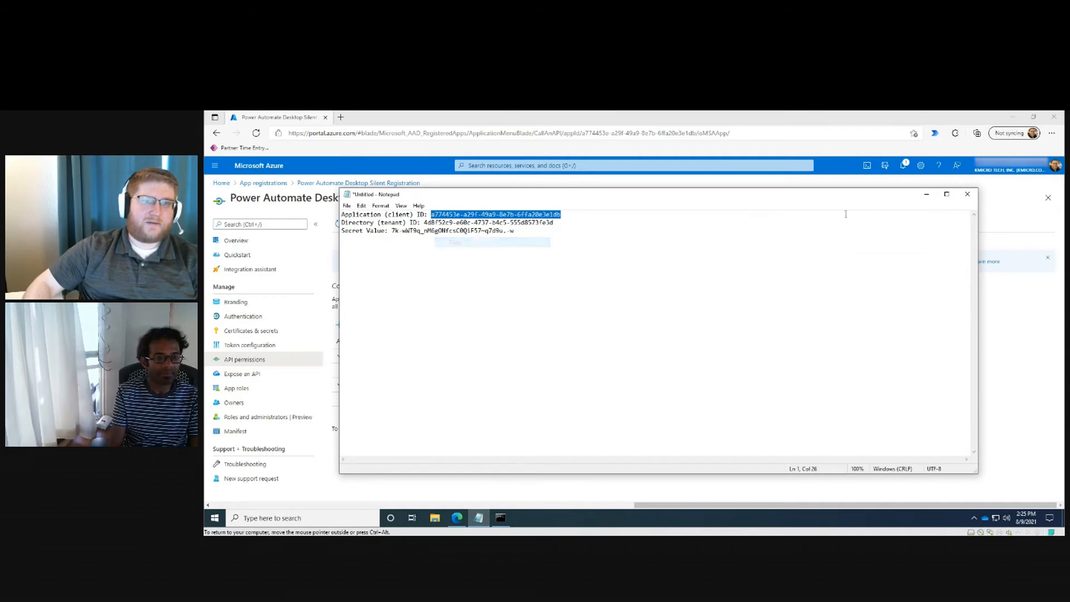
{"action": "left_click", "coordinate": [926, 194]}
{"action": "right_click", "coordinate": [647, 290]}
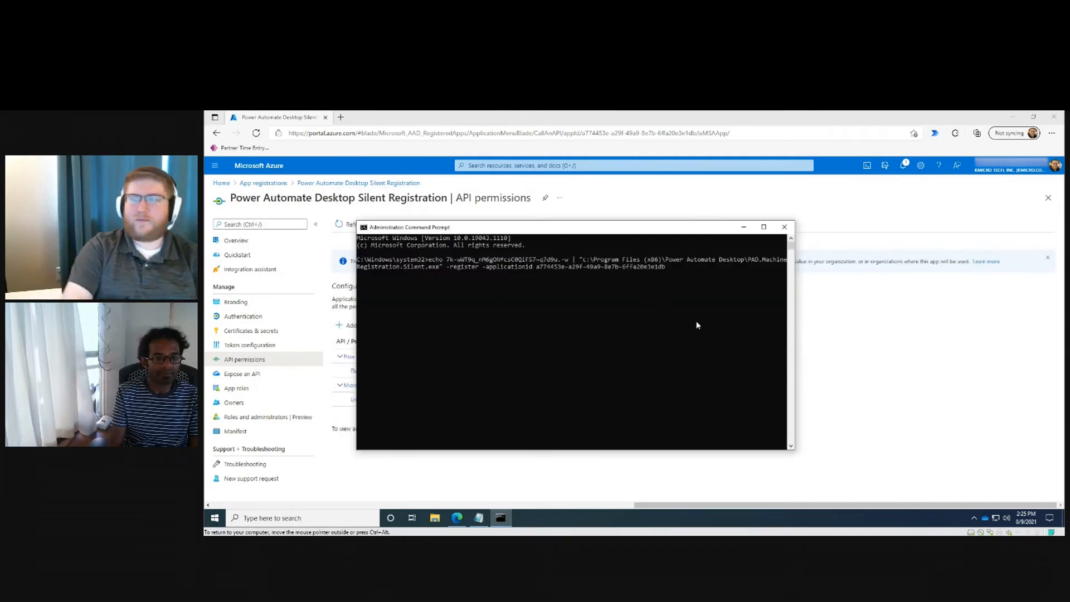
Step: Add the -clientsecret option without a value and briefly highlight the echoed secret at the start of the command
{"action": "type", "text": "-clien"}
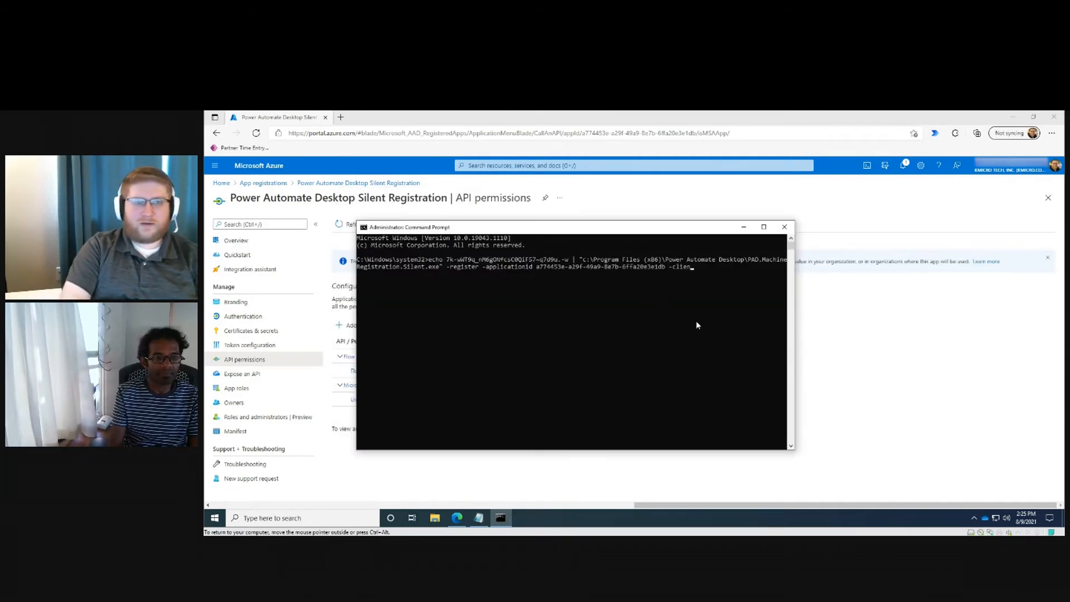
{"action": "type", "text": "tsecret"}
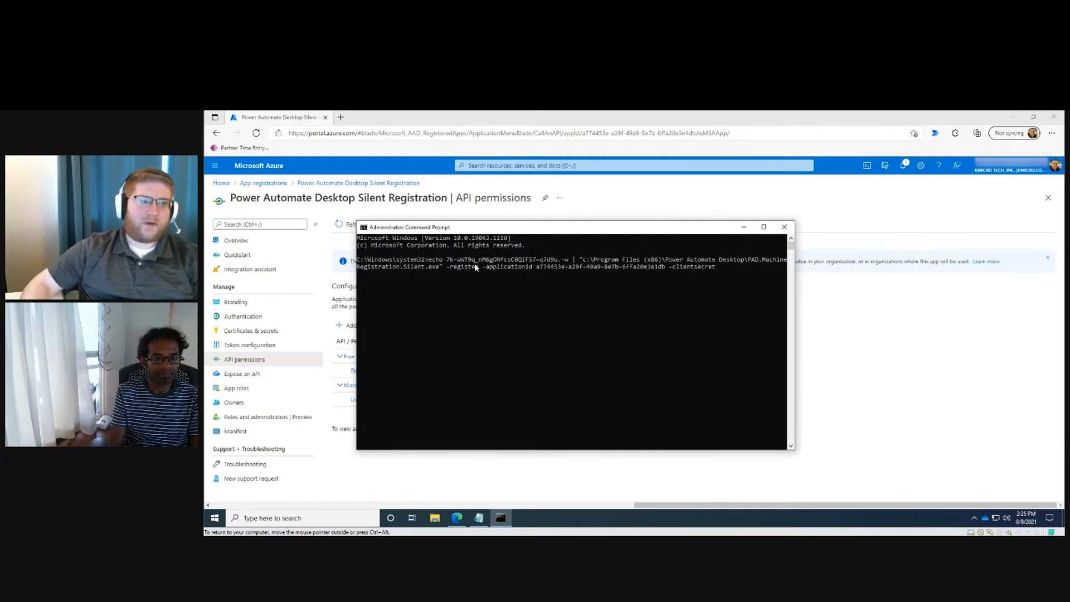
{"action": "left_click_drag", "start_coordinate": [449, 260], "coordinate": [567, 263]}
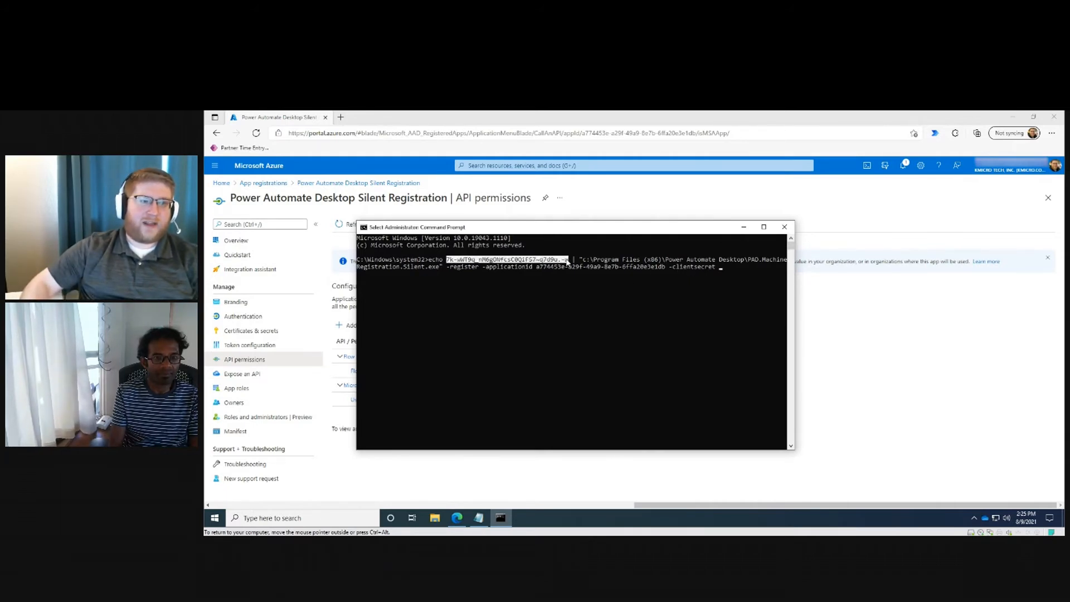
{"action": "left_click", "coordinate": [721, 268]}
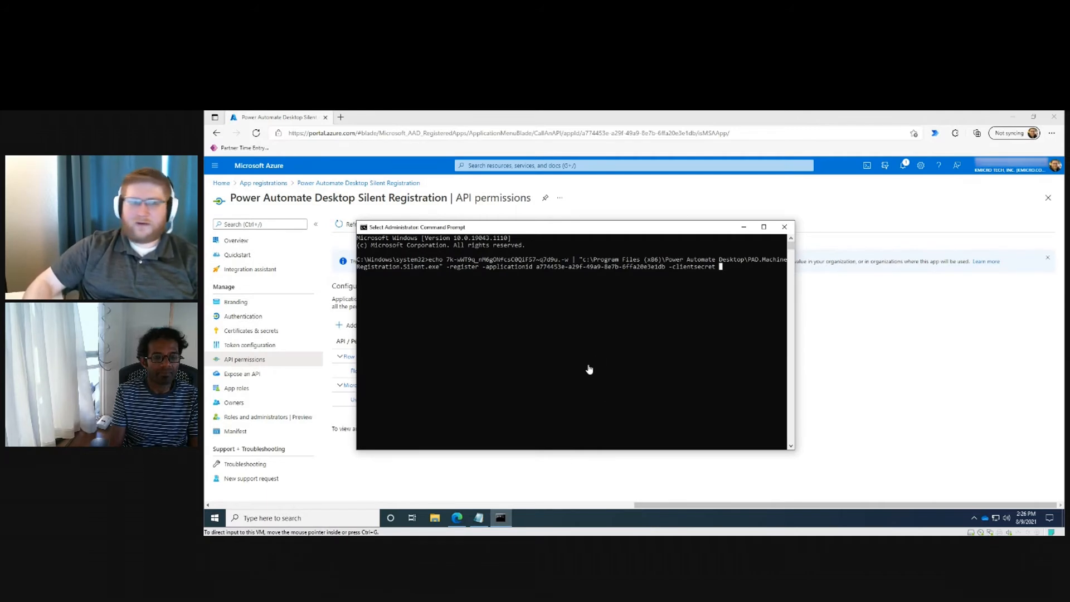
Step: Add the -tenantid option followed by the directory (tenant) ID copied from the Notepad notes
{"action": "type", "text": "-tenant"}
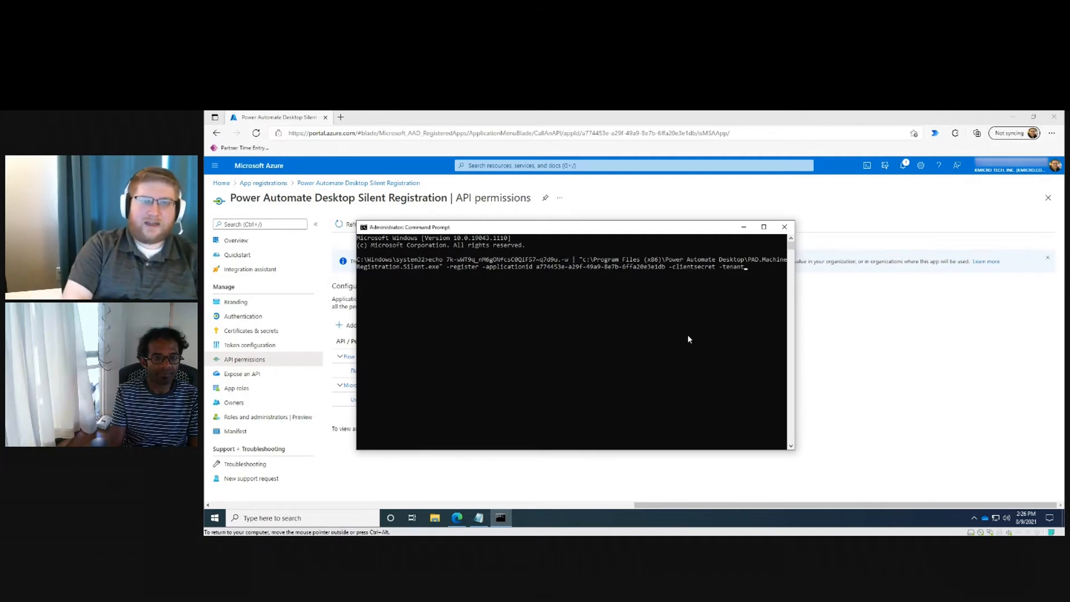
{"action": "type", "text": "id"}
{"action": "left_click", "coordinate": [480, 519]}
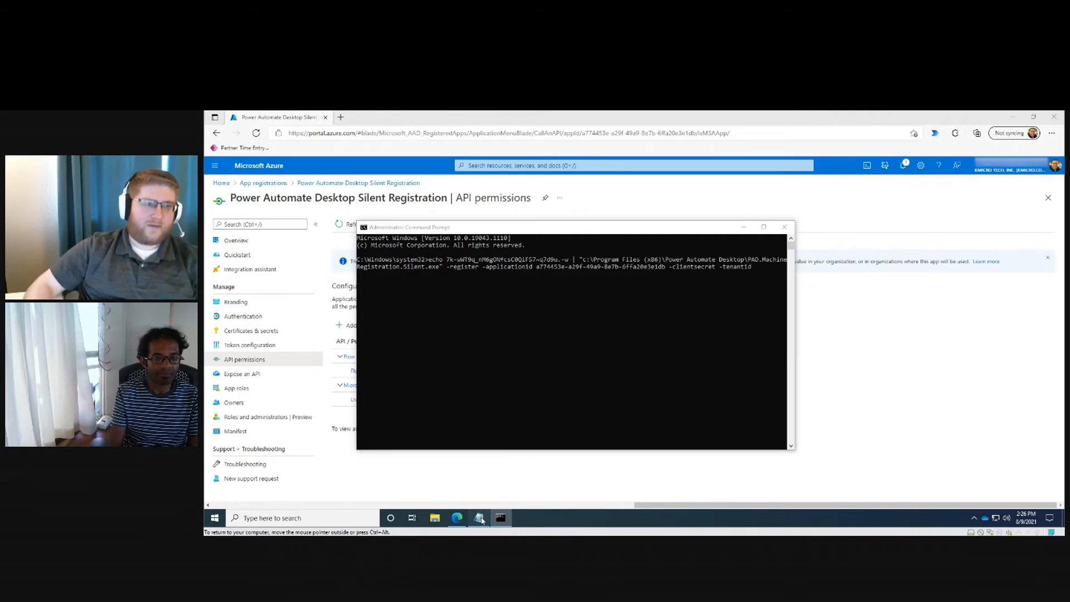
{"action": "left_click_drag", "start_coordinate": [553, 222], "coordinate": [426, 222]}
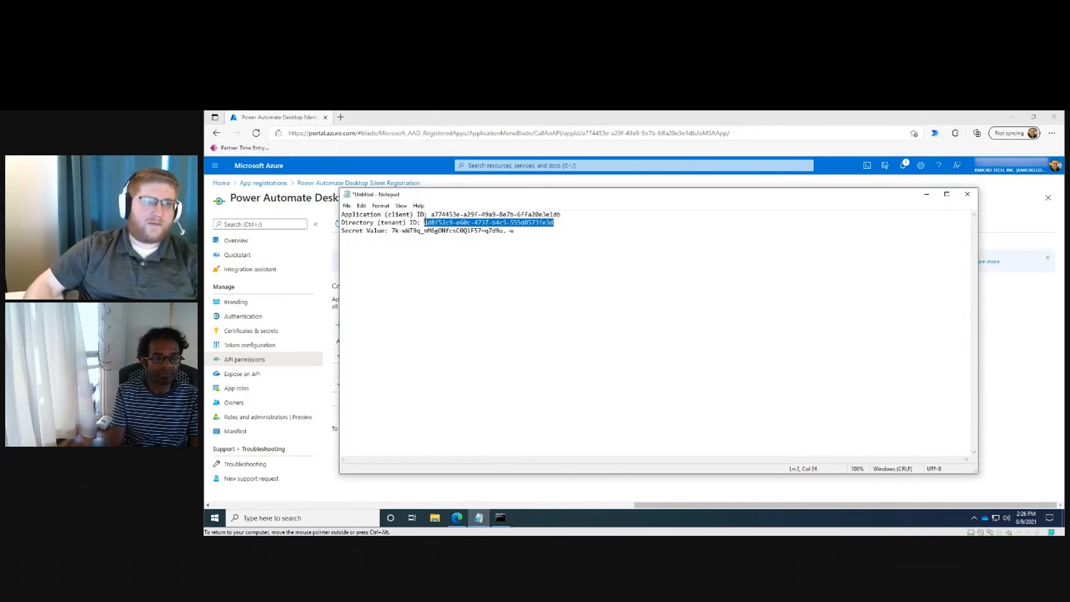
{"action": "right_click", "coordinate": [425, 222]}
{"action": "left_click", "coordinate": [477, 252]}
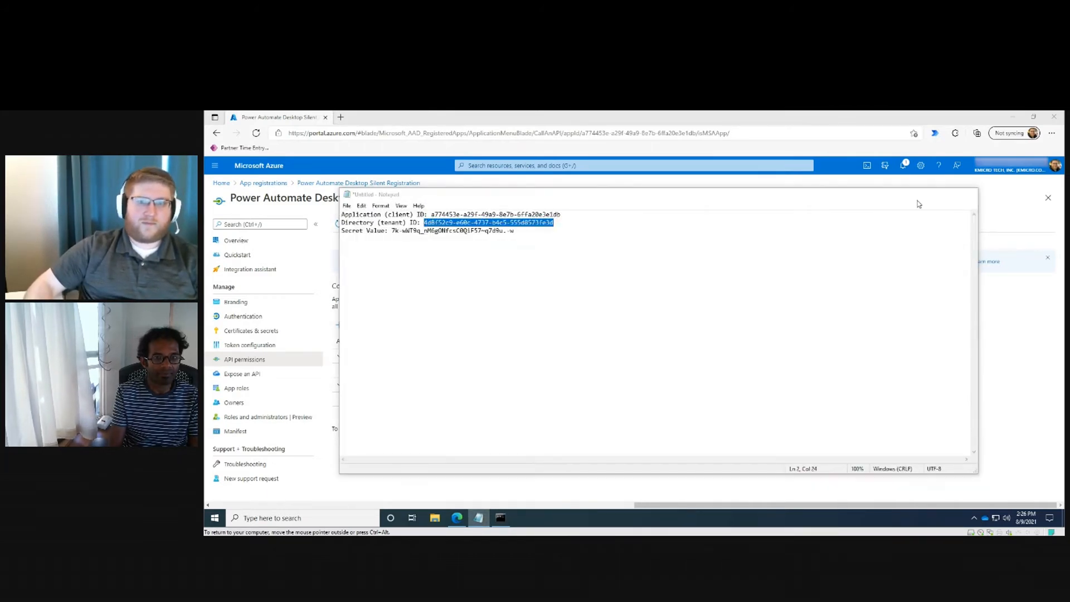
{"action": "left_click", "coordinate": [765, 270]}
{"action": "right_click", "coordinate": [758, 272]}
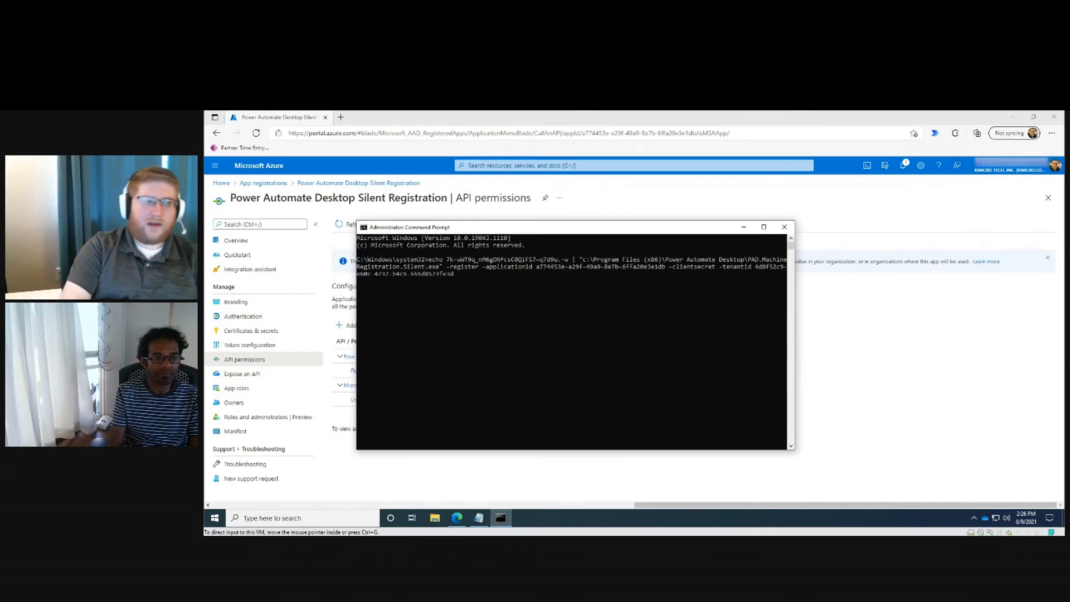
Step: Append the -force option to the command, highlight it briefly, and shift the Command Prompt window slightly aside
{"action": "left_click", "coordinate": [497, 294]}
{"action": "type", "text": "-force"}
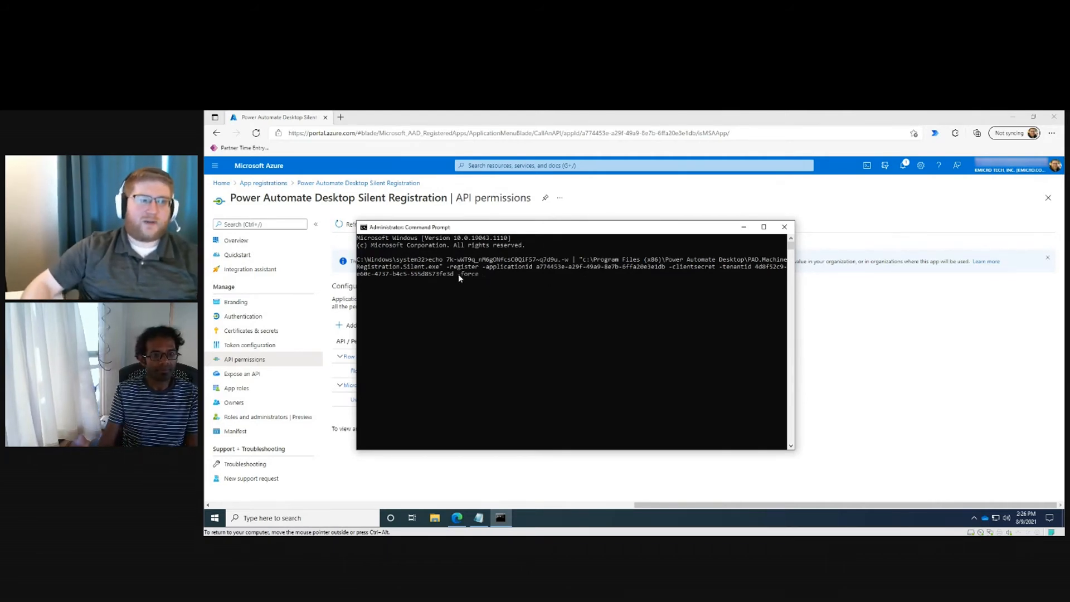
{"action": "left_click_drag", "start_coordinate": [458, 273], "coordinate": [480, 277]}
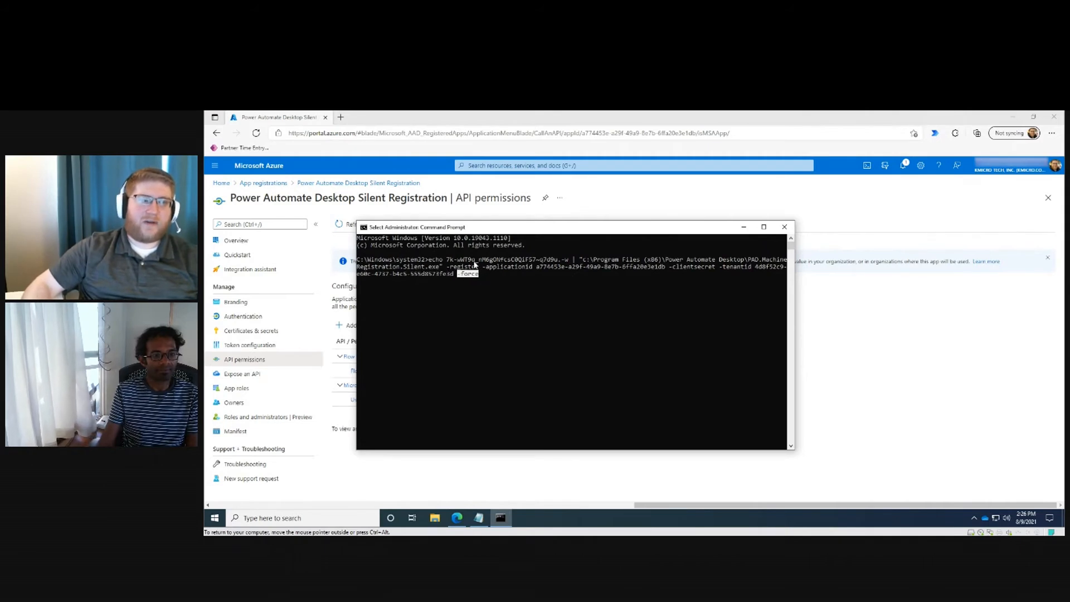
{"action": "left_click_drag", "start_coordinate": [493, 228], "coordinate": [533, 226]}
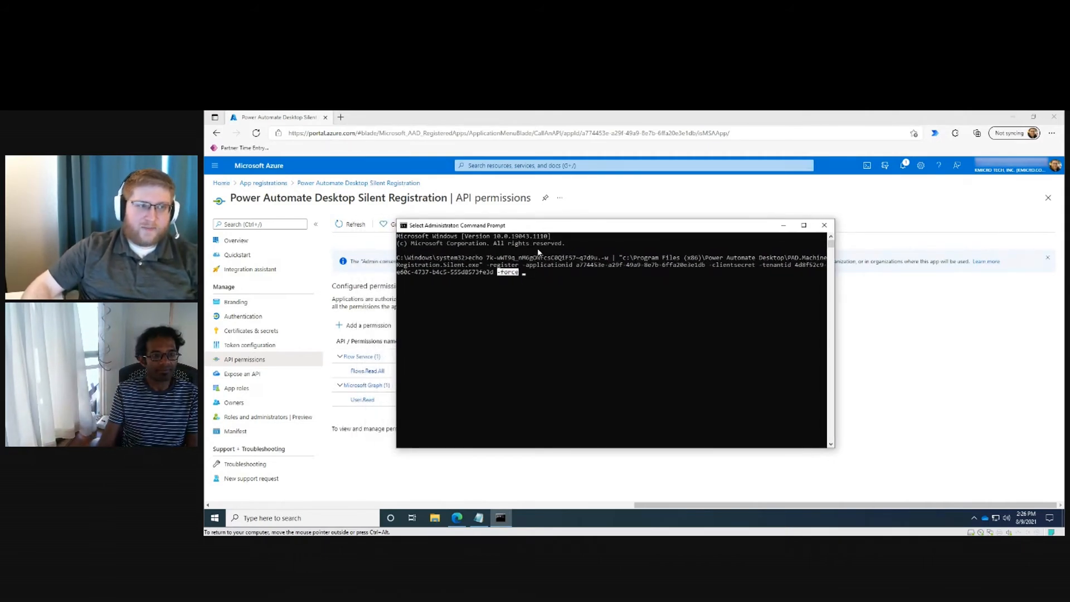
{"action": "left_click", "coordinate": [516, 278]}
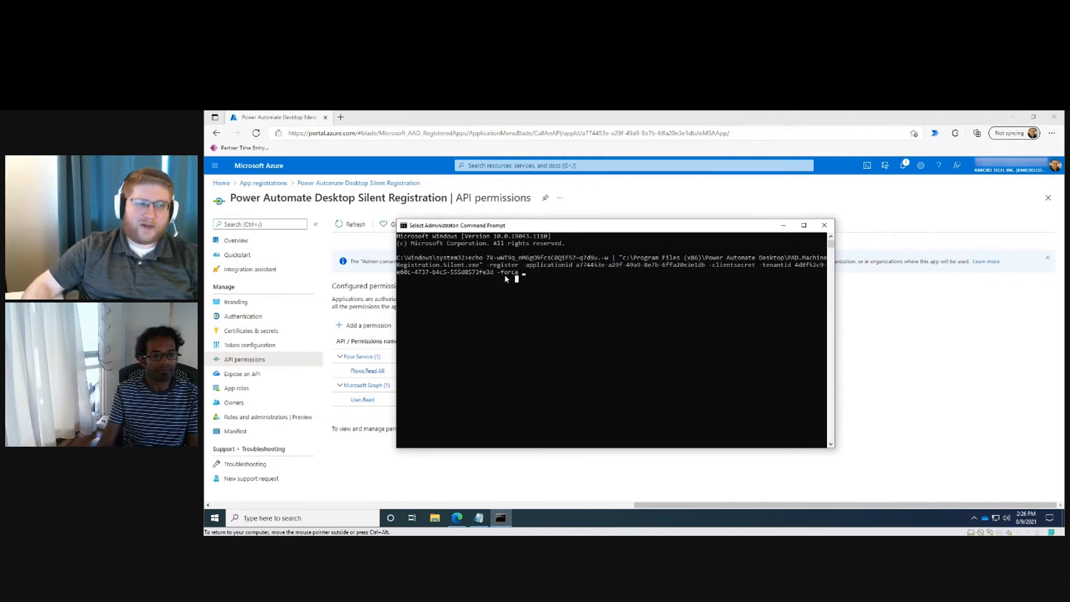
Step: Switch to the browser, load portal.office.com in a new tab, and open Power Automate from the Office home page
{"action": "left_click", "coordinate": [373, 132]}
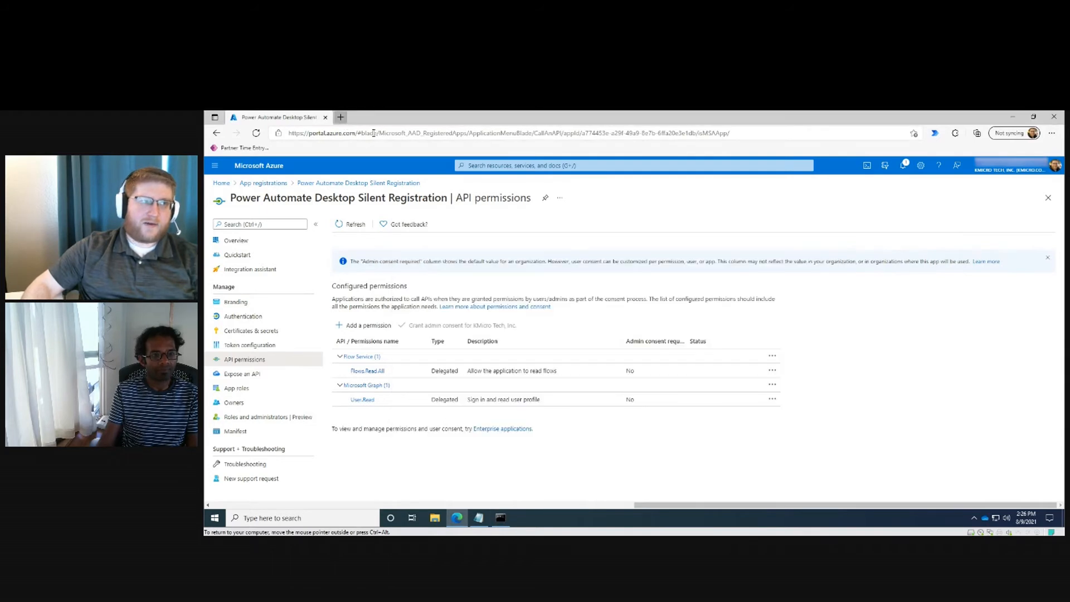
{"action": "key", "text": "ctrl+t"}
{"action": "type", "text": "po"}
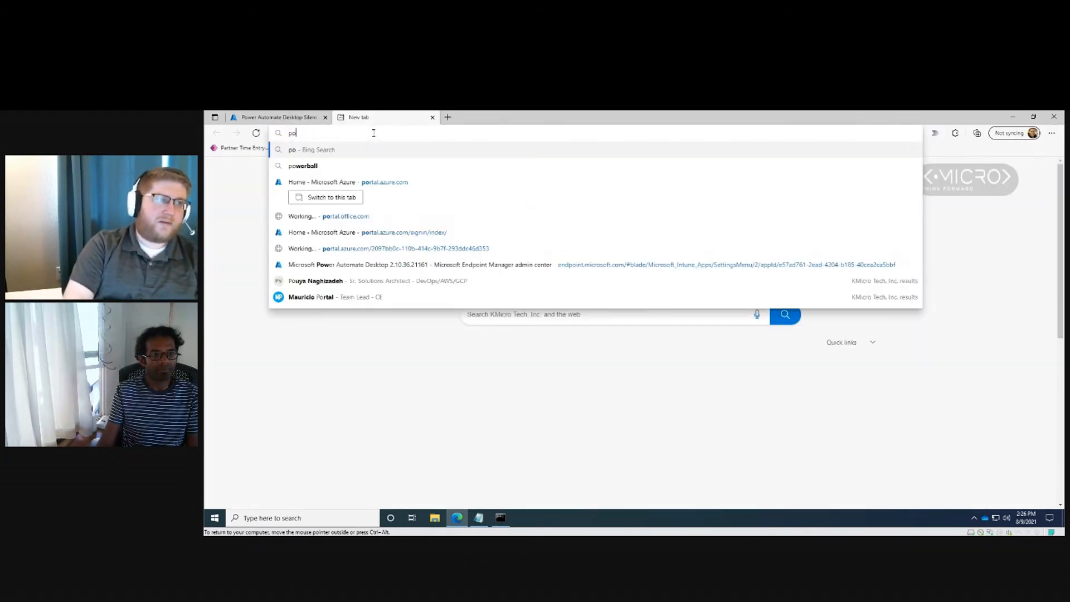
{"action": "type", "text": "rtal.offic"}
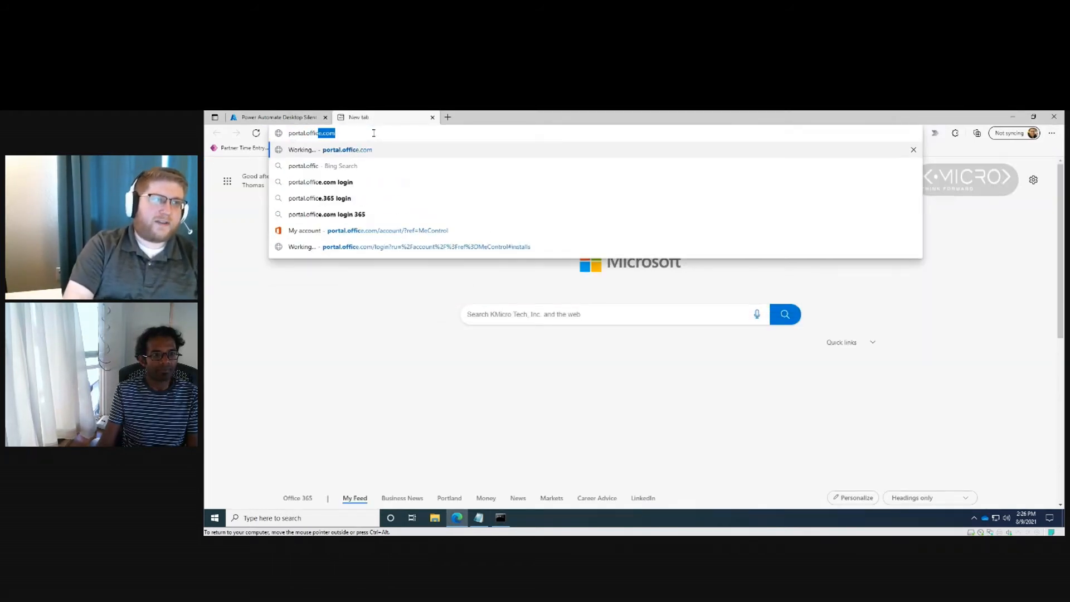
{"action": "type", "text": "e.com"}
{"action": "key", "text": "Return"}
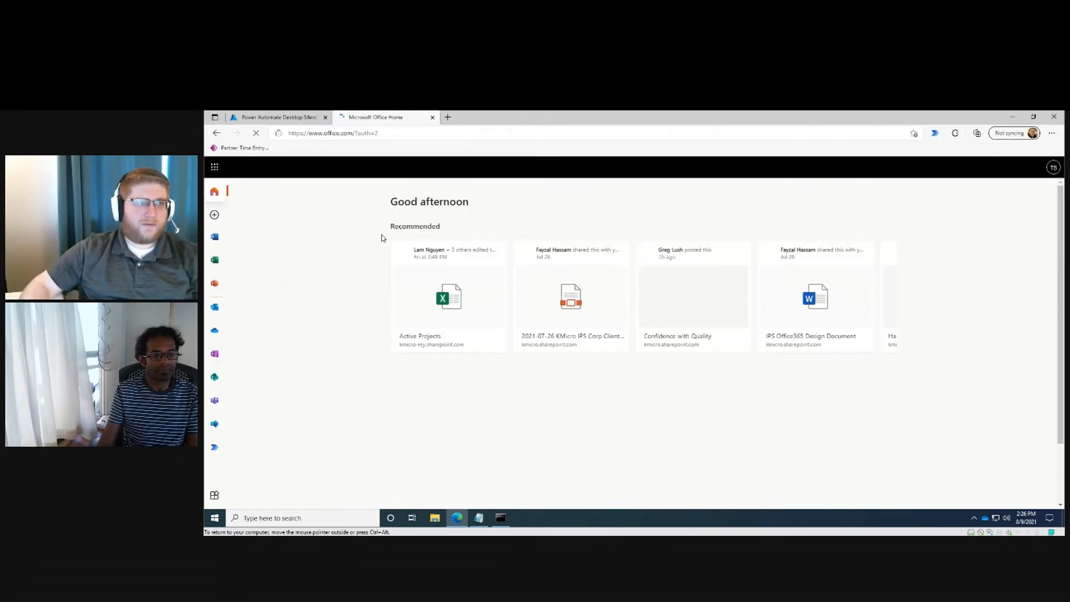
{"action": "left_click", "coordinate": [213, 449]}
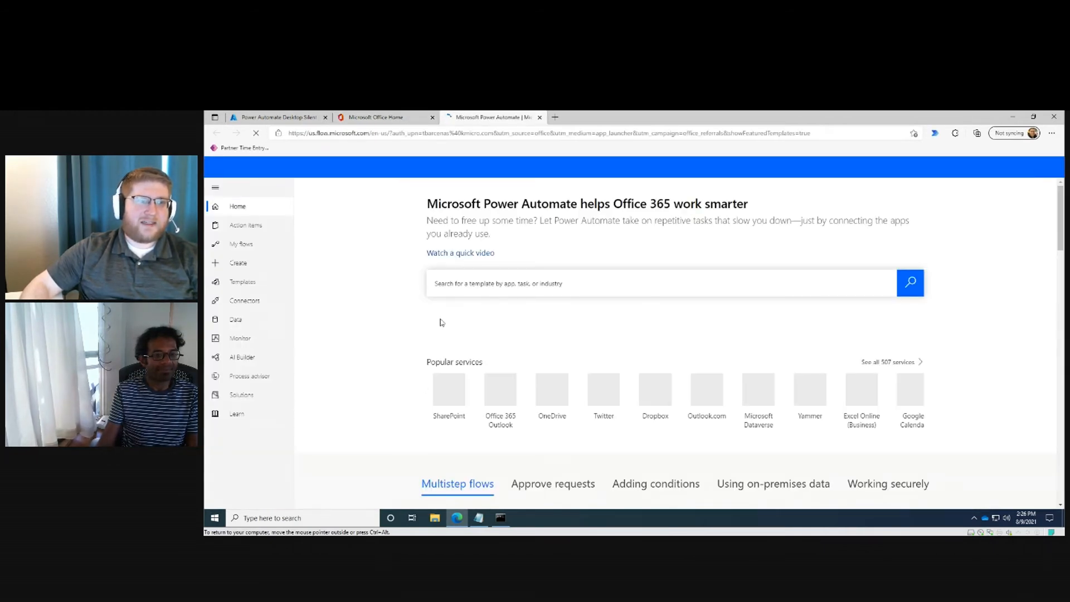
Step: Glance at the pending registration command in Command Prompt and select the KMicroSandbox environment in the Power Automate portal
{"action": "left_click", "coordinate": [501, 518]}
{"action": "left_click", "coordinate": [516, 279]}
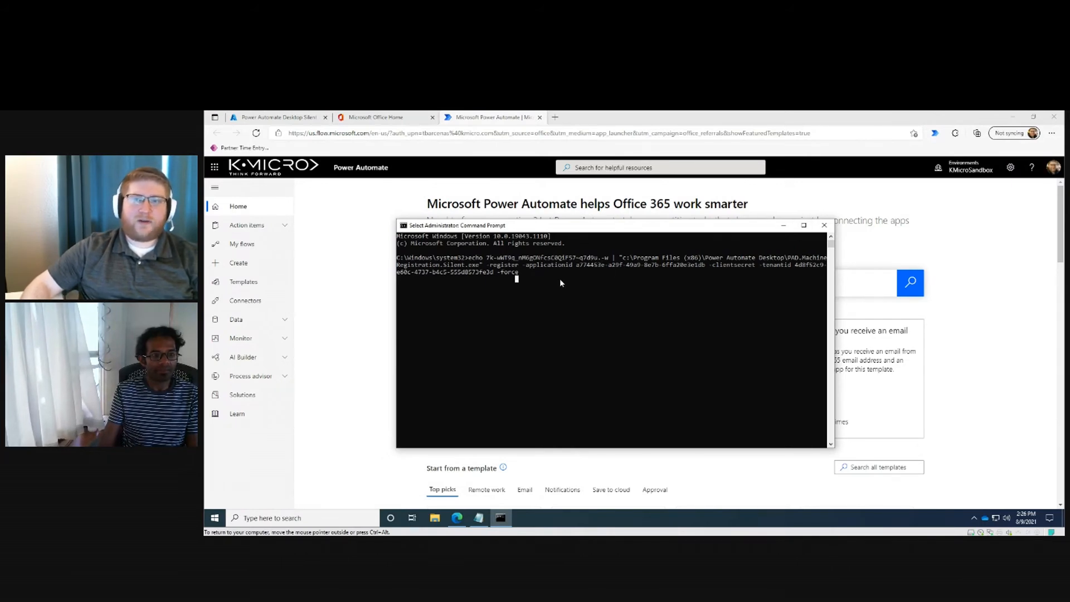
{"action": "left_click", "coordinate": [970, 170]}
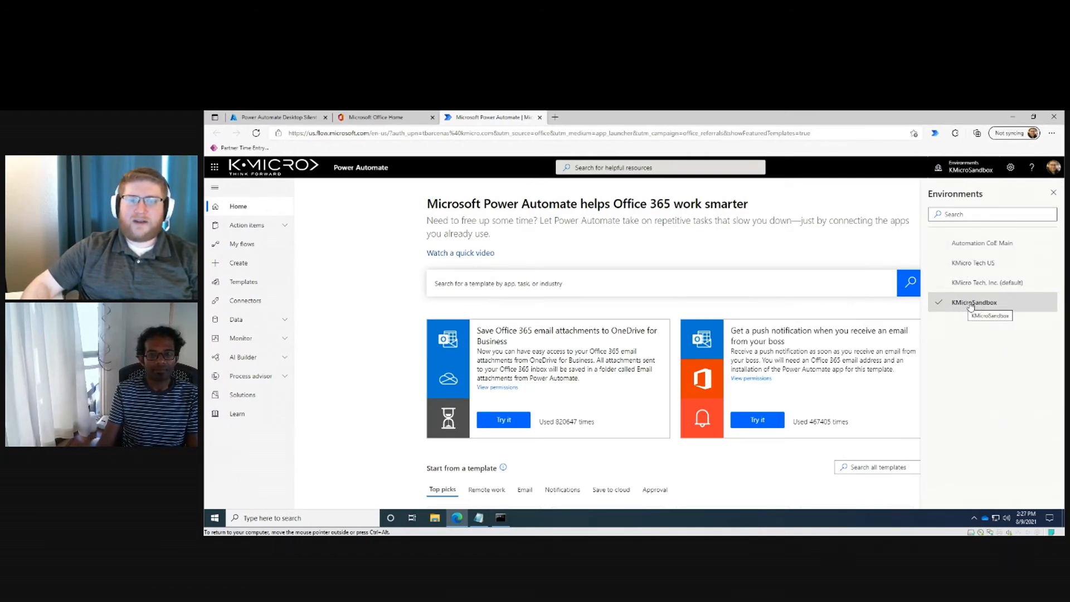
{"action": "left_click", "coordinate": [975, 304]}
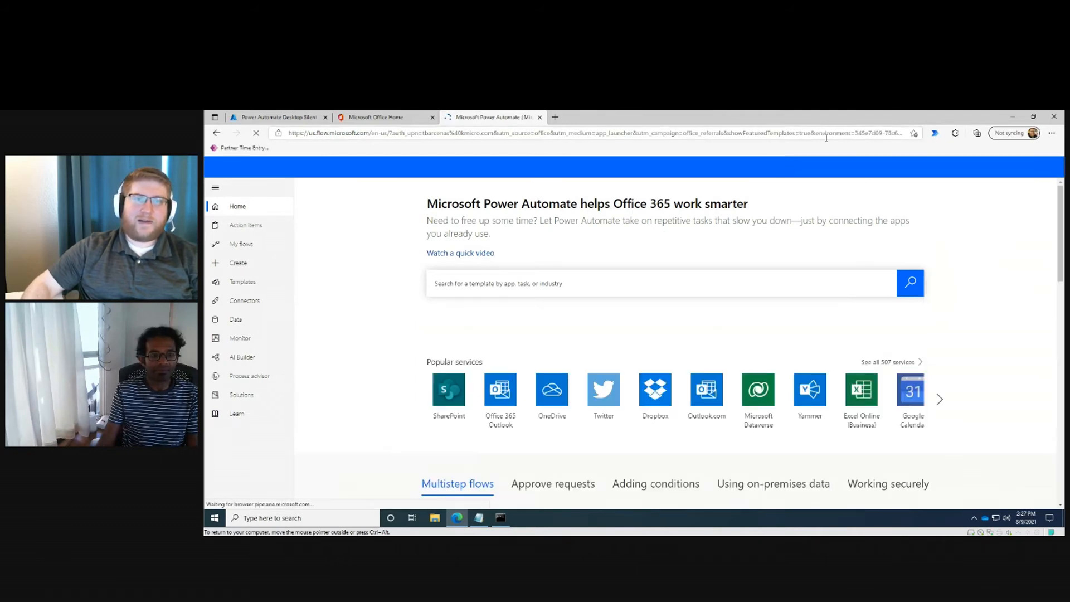
Step: Copy the environment ID that follows "environment=" in the Power Automate page address
{"action": "left_click_drag", "start_coordinate": [856, 134], "coordinate": [947, 134]}
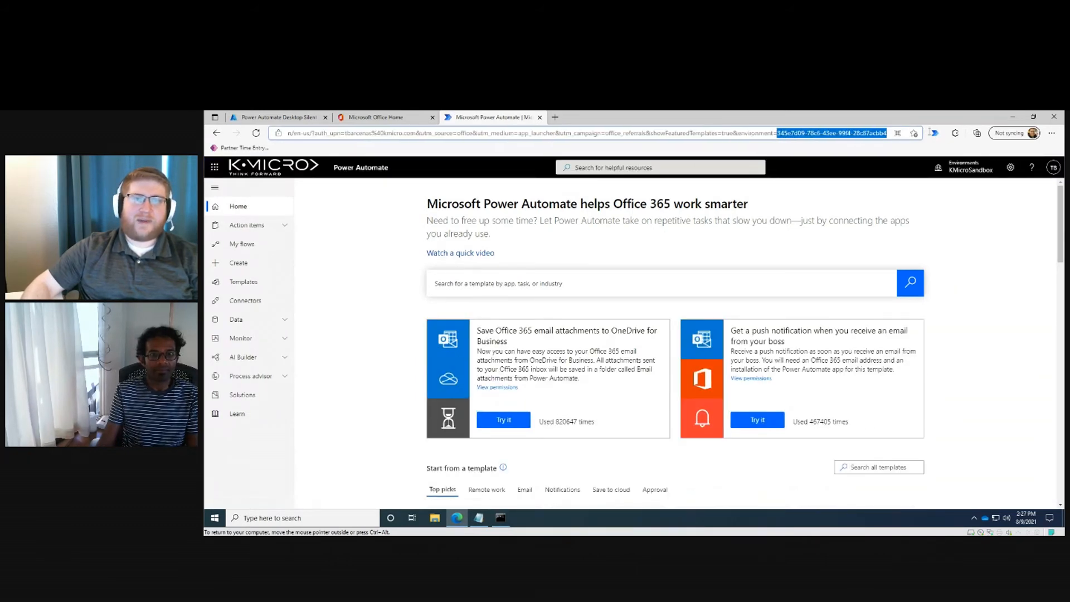
{"action": "left_click", "coordinate": [772, 135]}
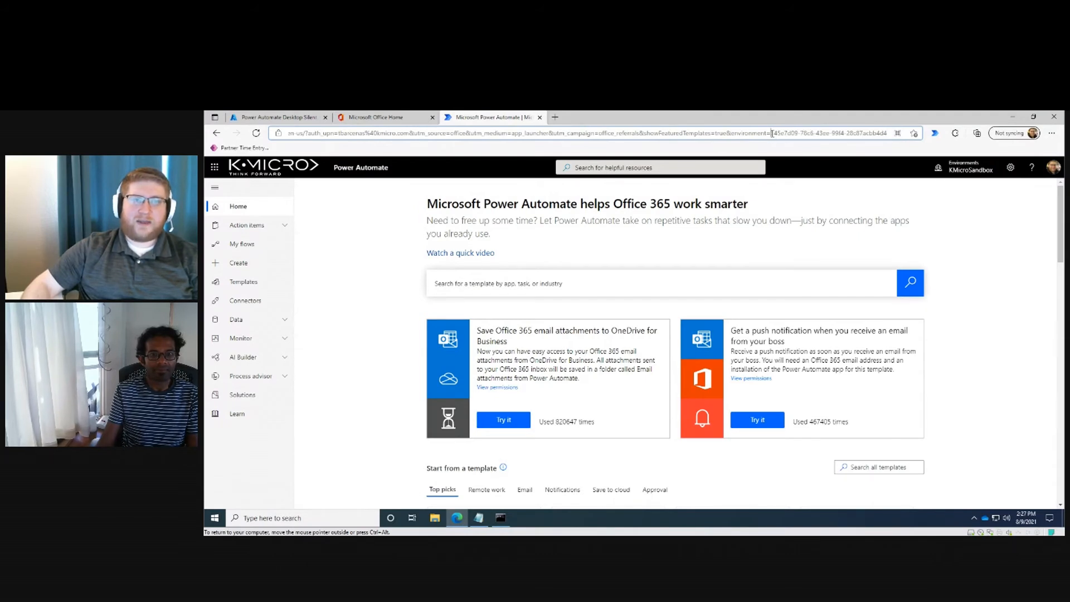
{"action": "left_click_drag", "start_coordinate": [772, 134], "coordinate": [888, 130]}
{"action": "right_click", "coordinate": [878, 138]}
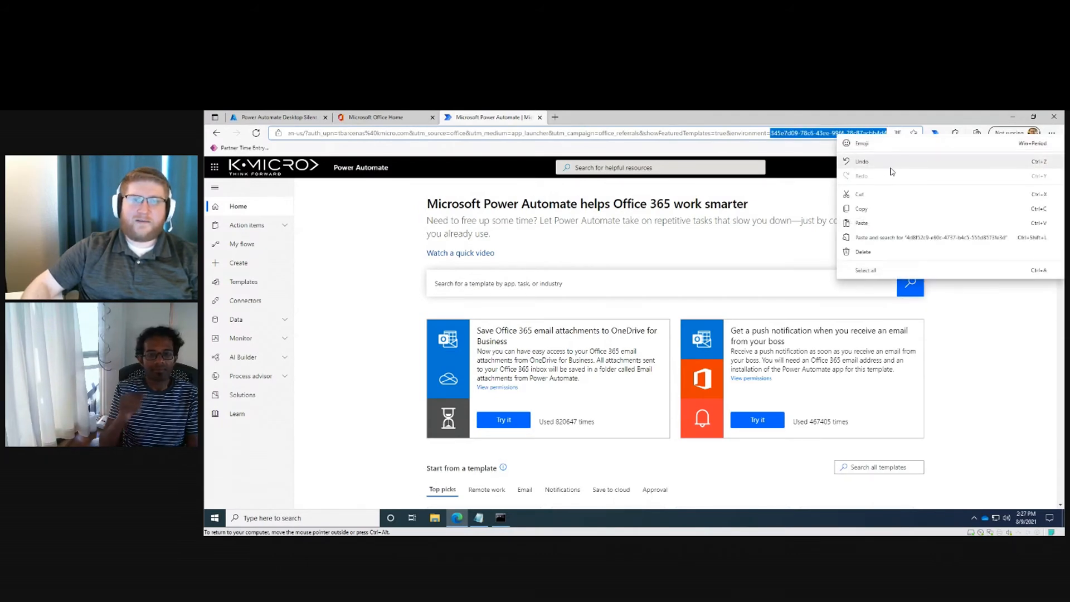
{"action": "left_click", "coordinate": [860, 205]}
Step: Switch to Command Prompt and append the -environmentid option with the copied environment ID to the registration command
{"action": "left_click", "coordinate": [500, 517]}
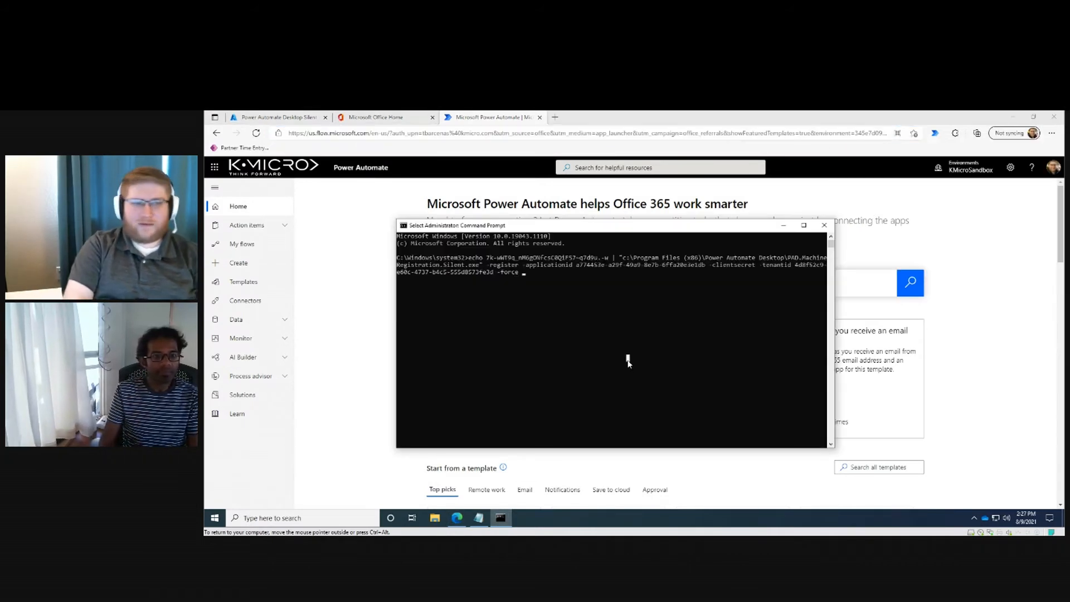
{"action": "type", "text": "-env"}
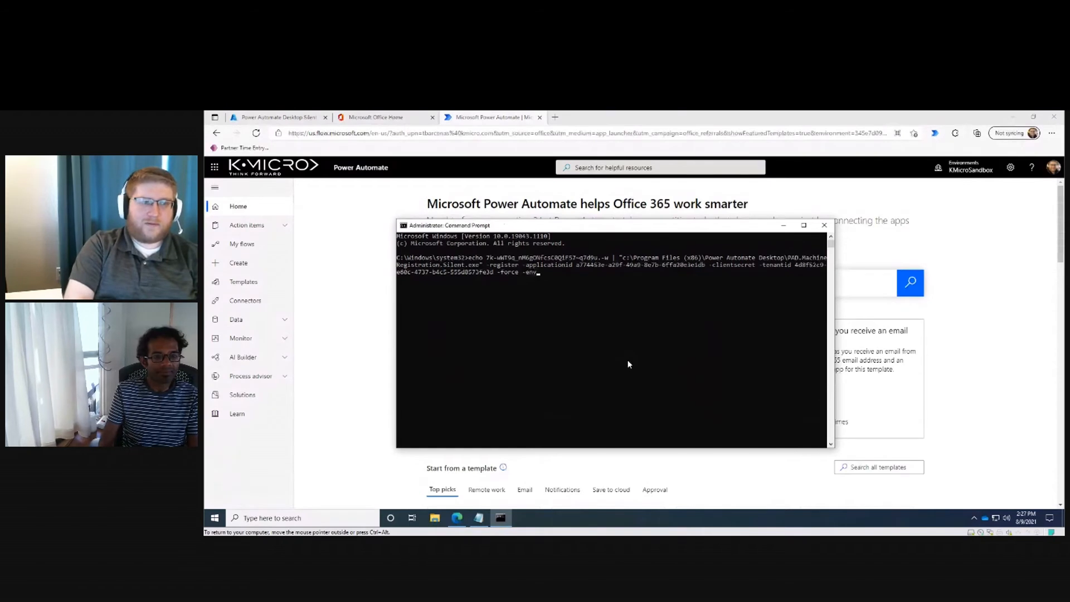
{"action": "type", "text": "ironmentid"}
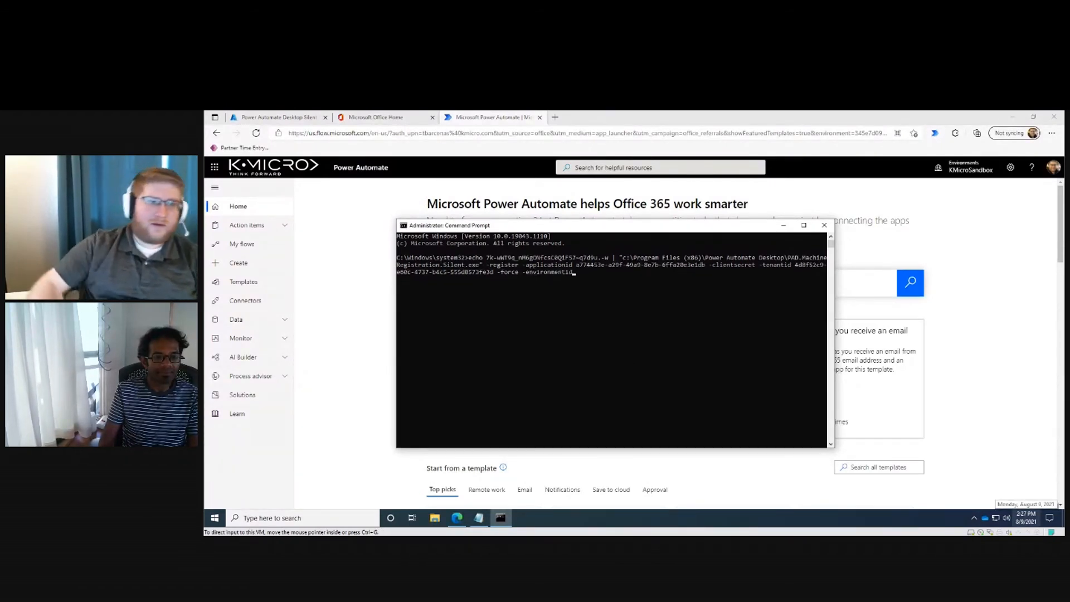
{"action": "key", "text": "ctrl+v"}
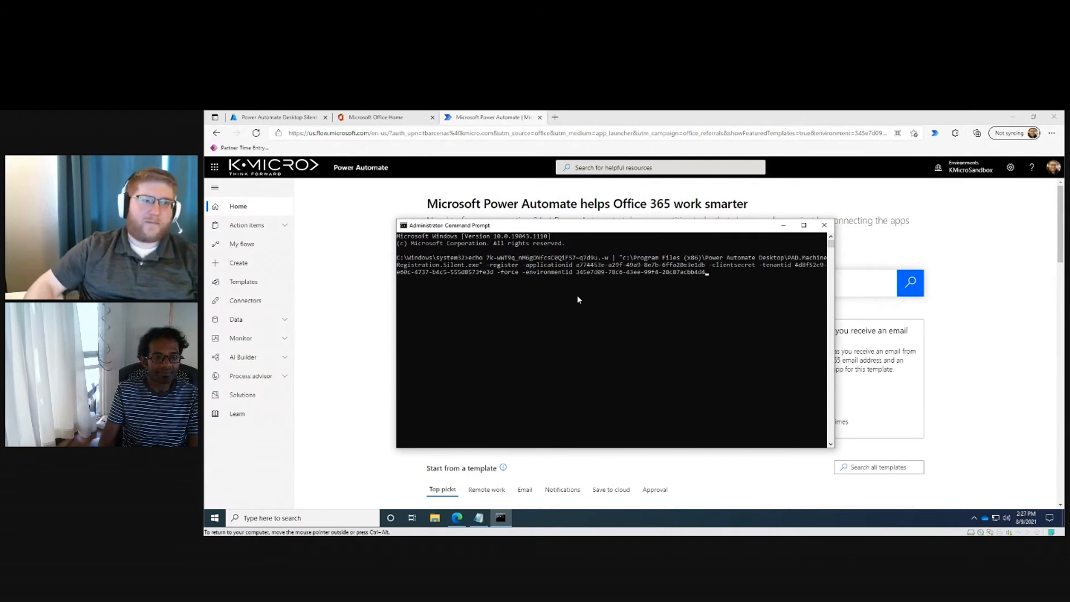
Step: Check the environment ID against the portal's environment list and run the silent registration command
{"action": "left_click_drag", "start_coordinate": [576, 272], "coordinate": [705, 272]}
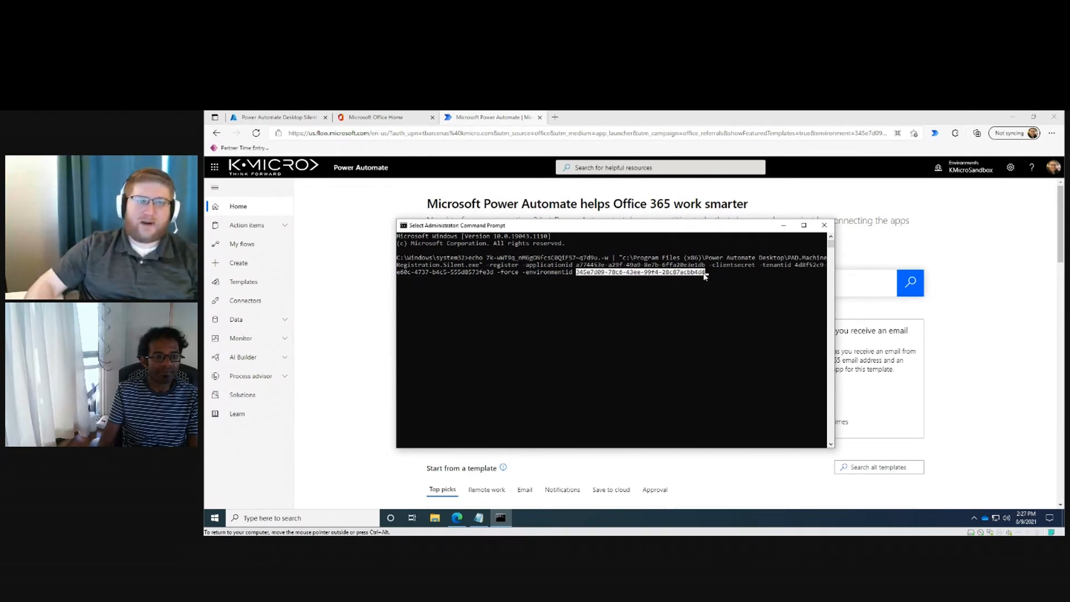
{"action": "left_click", "coordinate": [971, 166]}
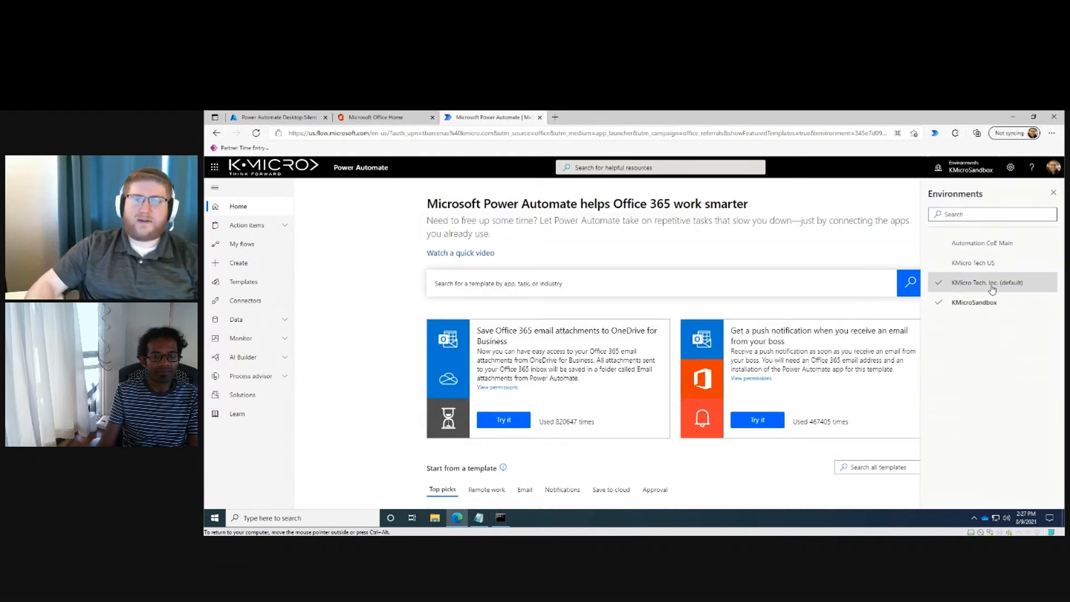
{"action": "left_click", "coordinate": [500, 517]}
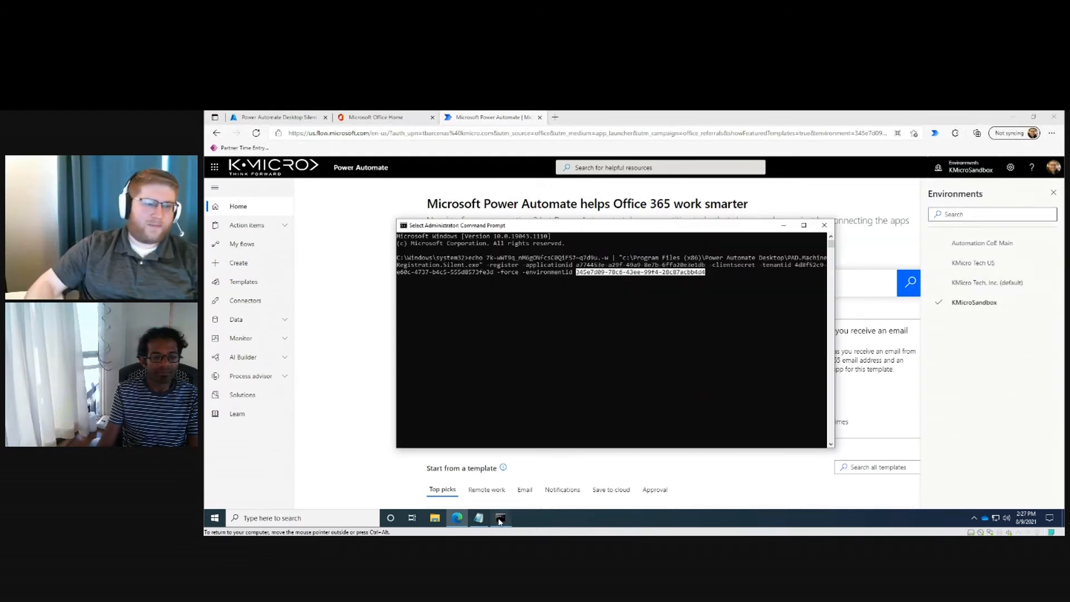
{"action": "key", "text": "Return"}
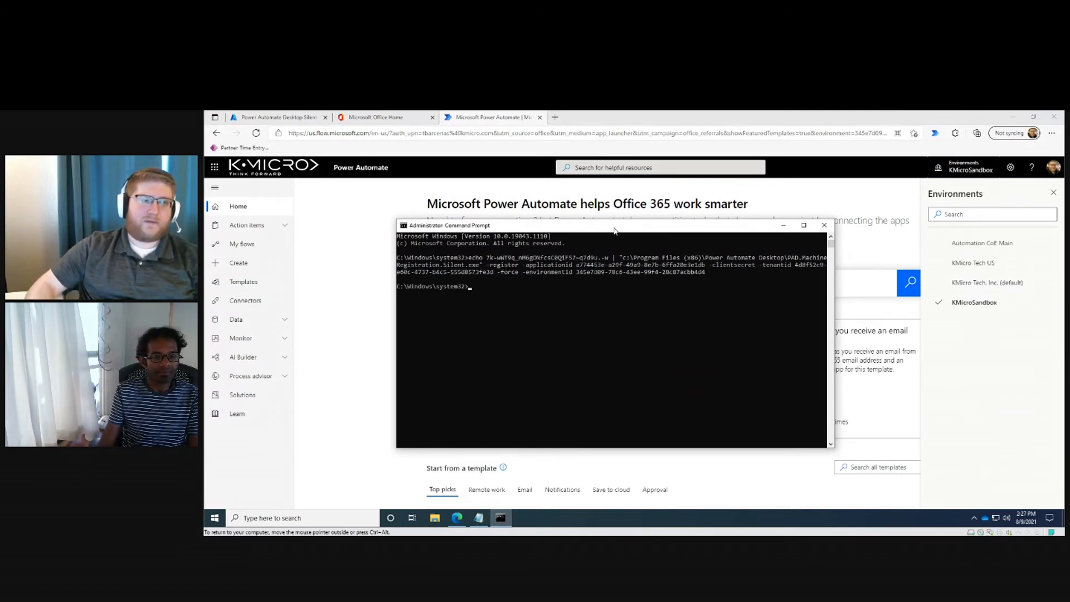
Step: Return to the Power Automate portal and open the Machines page of the Monitor section
{"action": "left_click", "coordinate": [334, 337]}
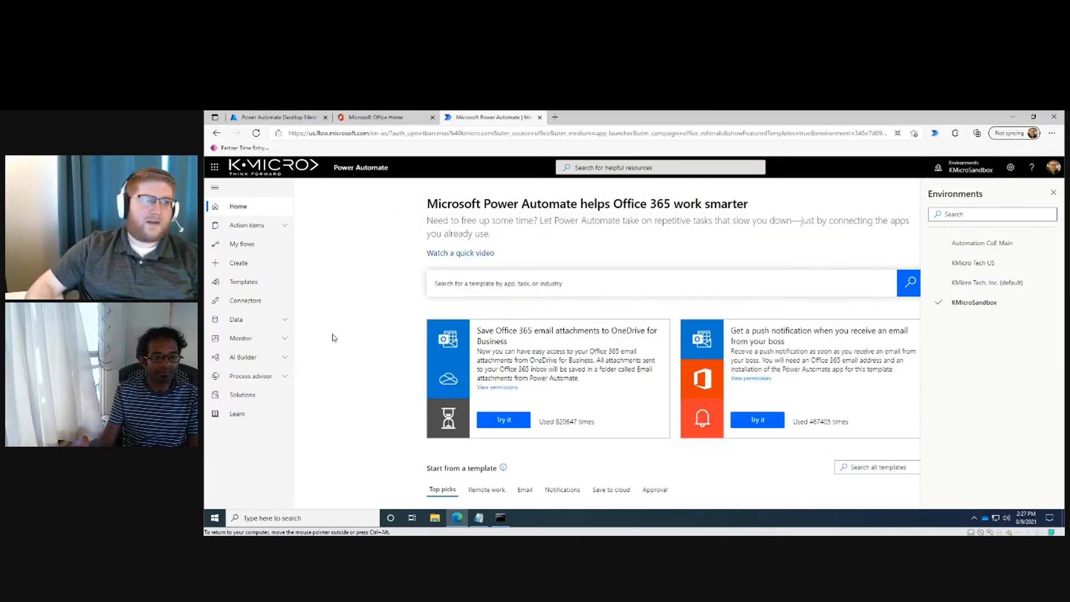
{"action": "left_click", "coordinate": [254, 343]}
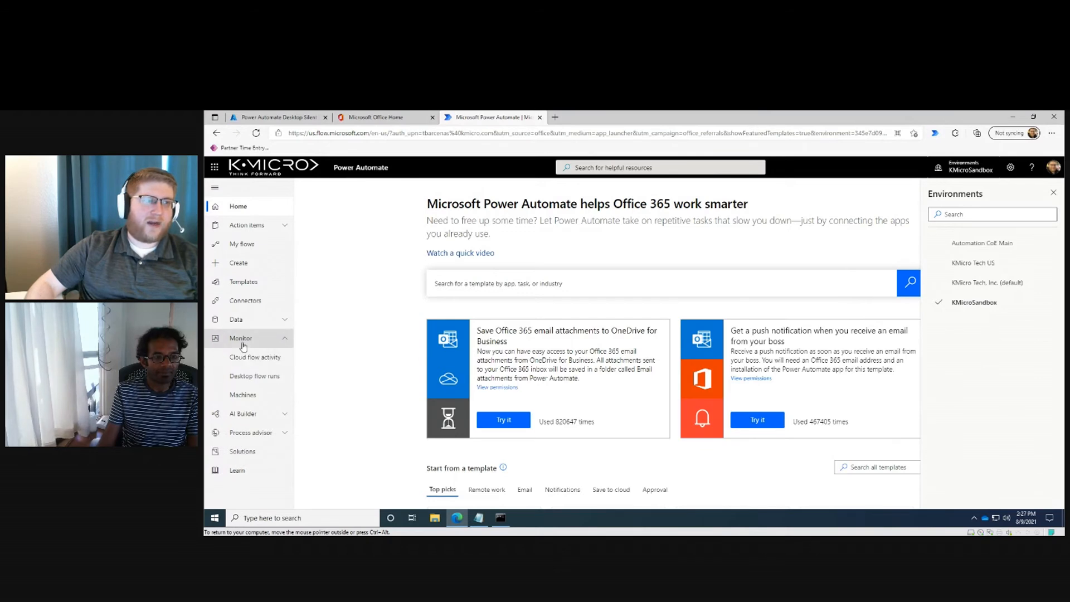
{"action": "left_click", "coordinate": [245, 396]}
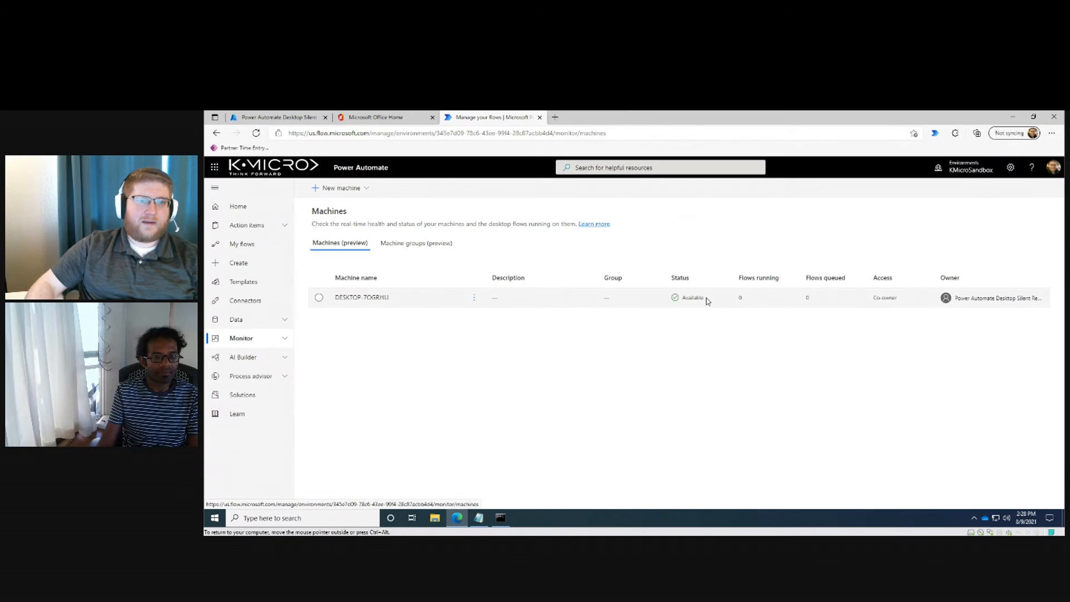
Step: Run hostname in Command Prompt and place the window below the portal's machine entry to compare the names
{"action": "left_click", "coordinate": [500, 518]}
{"action": "type", "text": "hostname"}
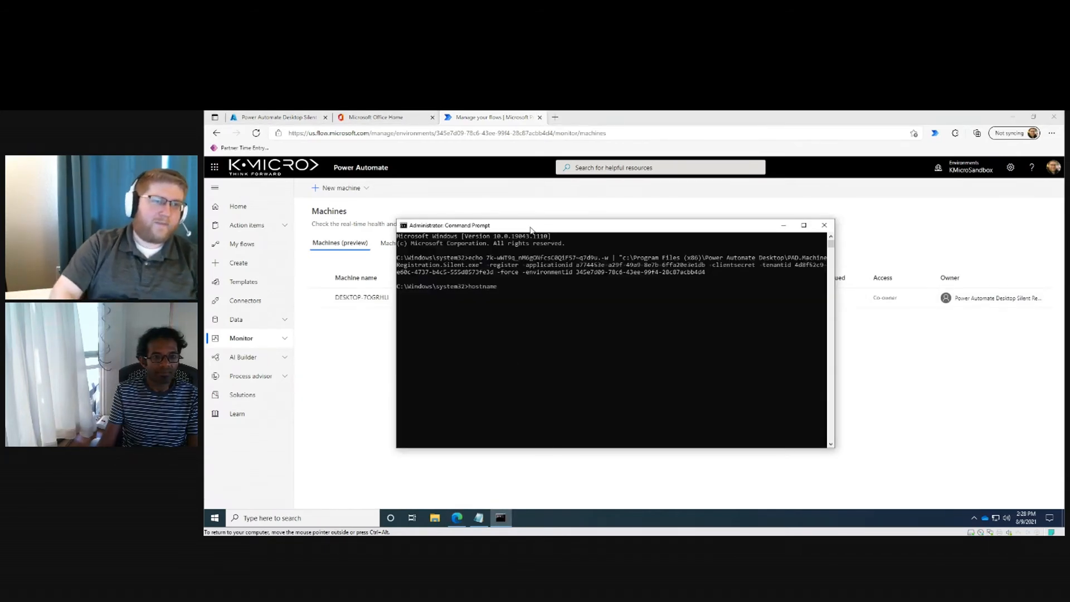
{"action": "key", "text": "Return"}
{"action": "left_click_drag", "start_coordinate": [498, 228], "coordinate": [498, 241]}
{"action": "left_click_drag", "start_coordinate": [366, 228], "coordinate": [268, 324]}
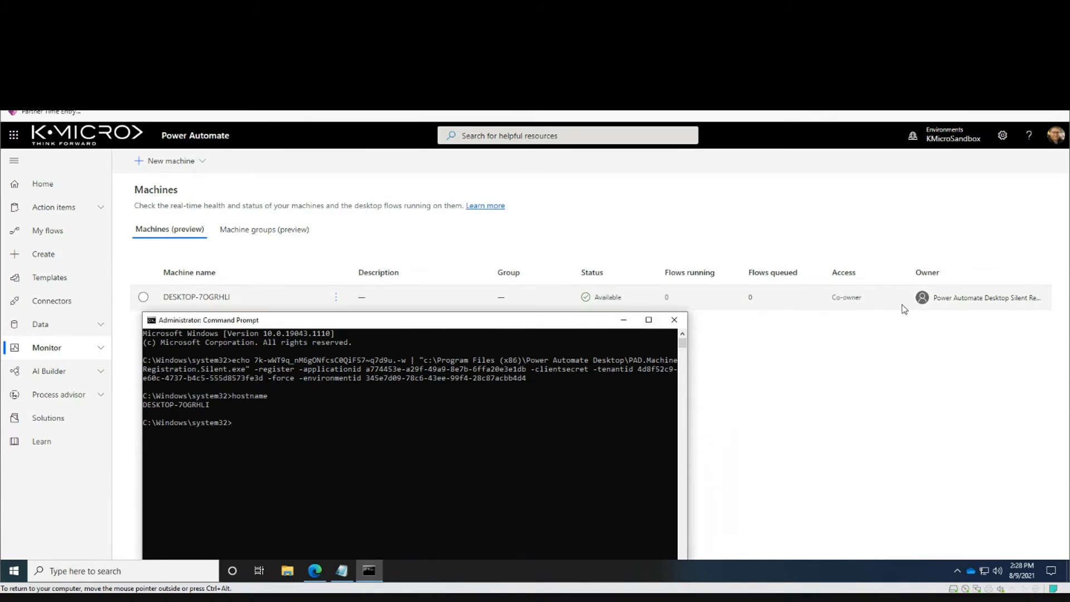
Step: Move the Command Prompt window clear of the machine entry and highlight the full registration command for review
{"action": "left_click_drag", "start_coordinate": [435, 323], "coordinate": [677, 189]}
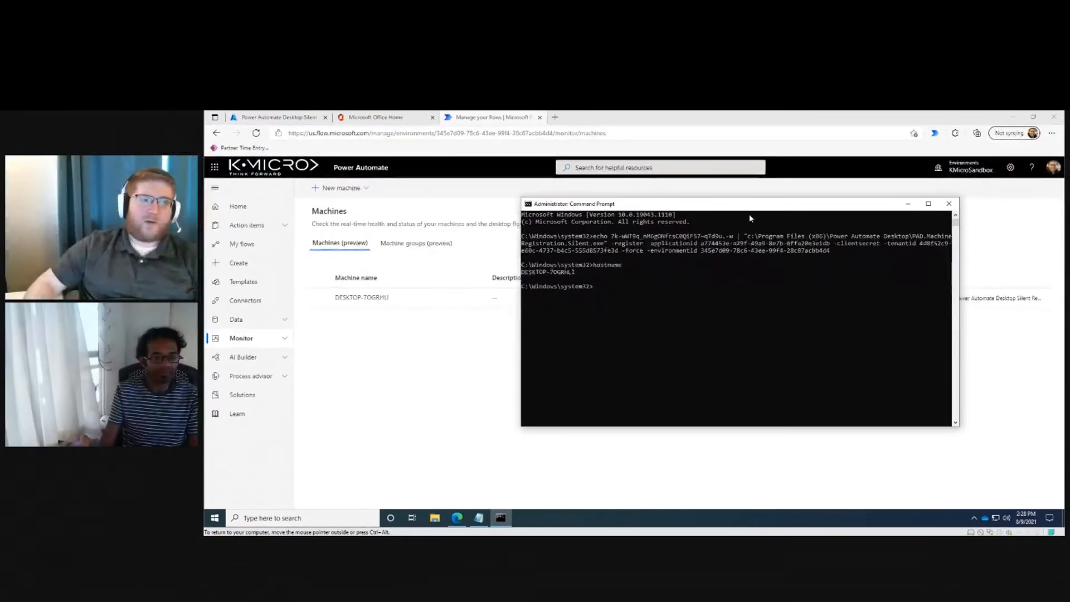
{"action": "left_click", "coordinate": [595, 292]}
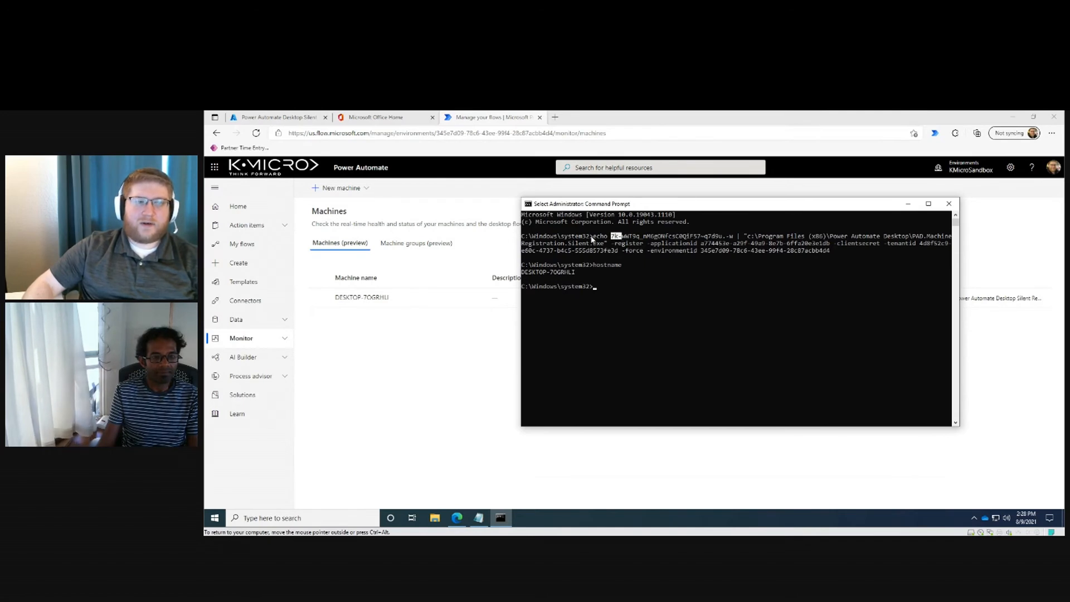
{"action": "left_click_drag", "start_coordinate": [591, 236], "coordinate": [831, 251]}
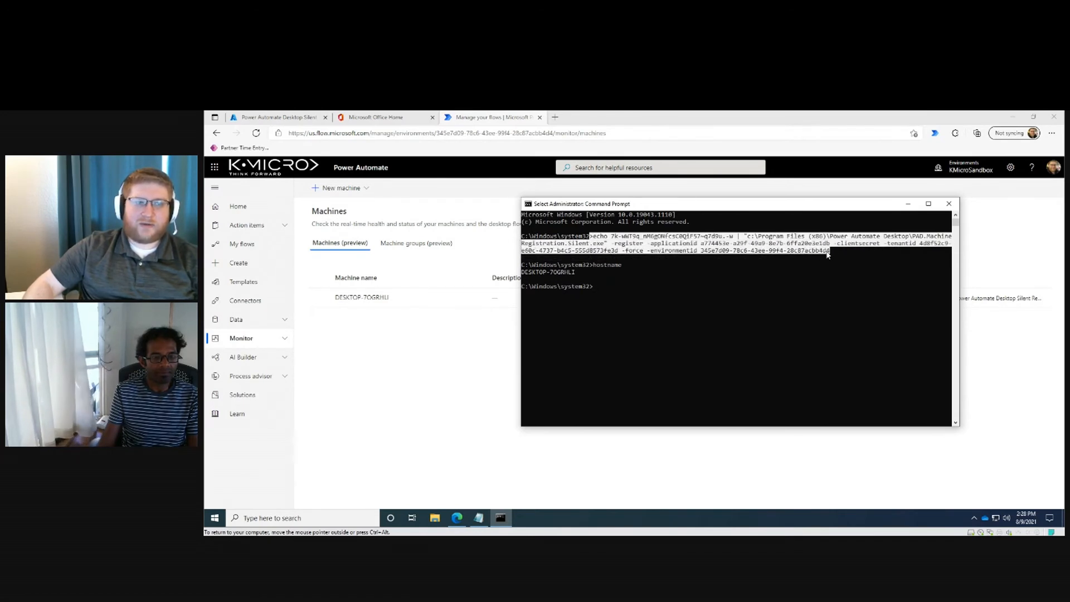
{"action": "left_click", "coordinate": [595, 238]}
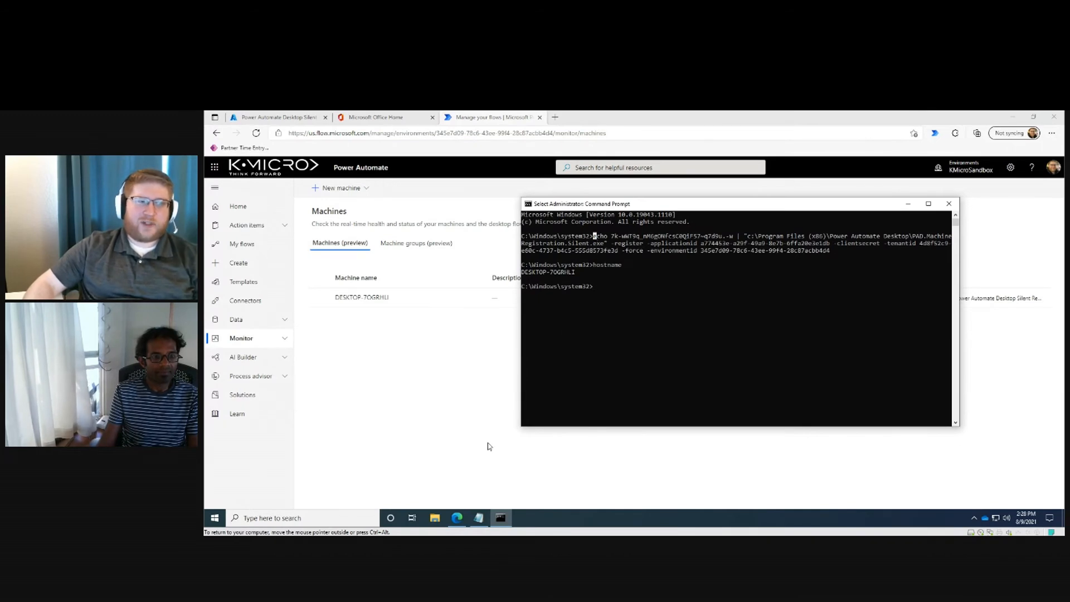
{"action": "left_click", "coordinate": [433, 521]}
{"action": "left_click", "coordinate": [557, 326]}
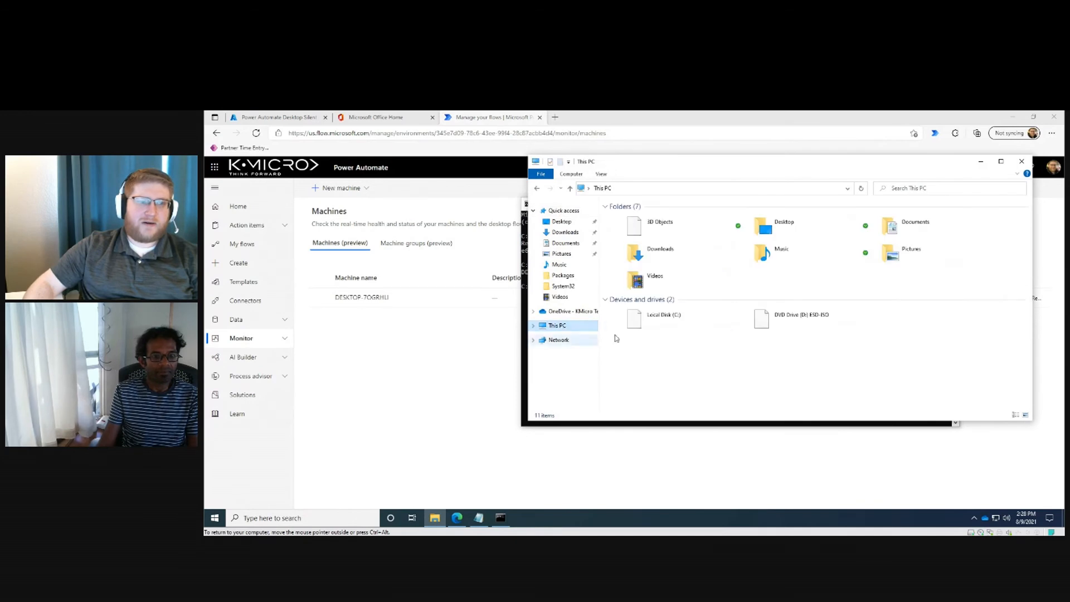
{"action": "double_click", "coordinate": [697, 323]}
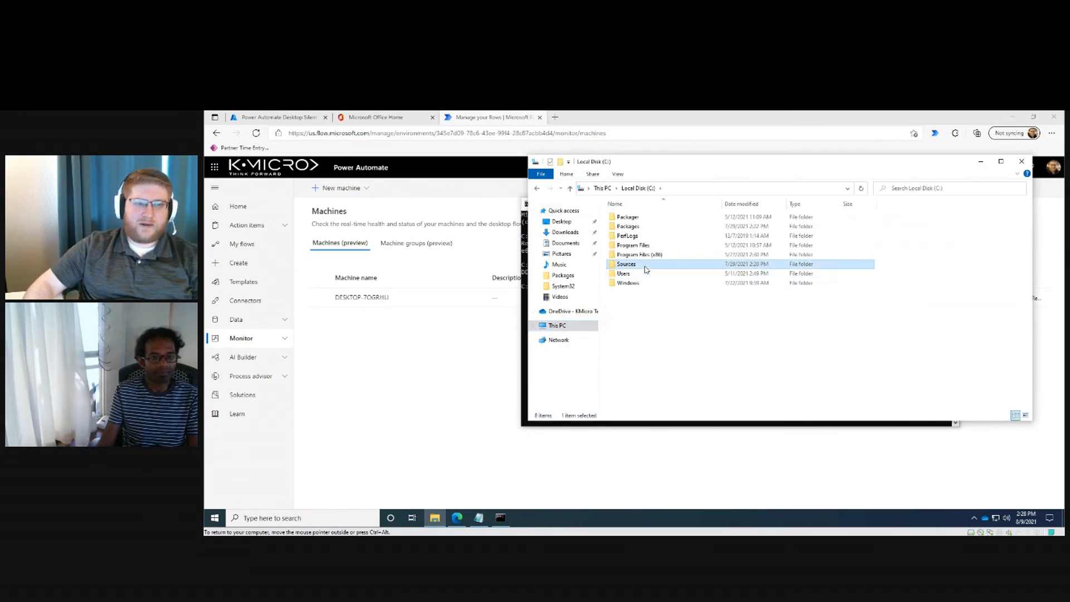
{"action": "double_click", "coordinate": [641, 264]}
{"action": "right_click", "coordinate": [647, 242]}
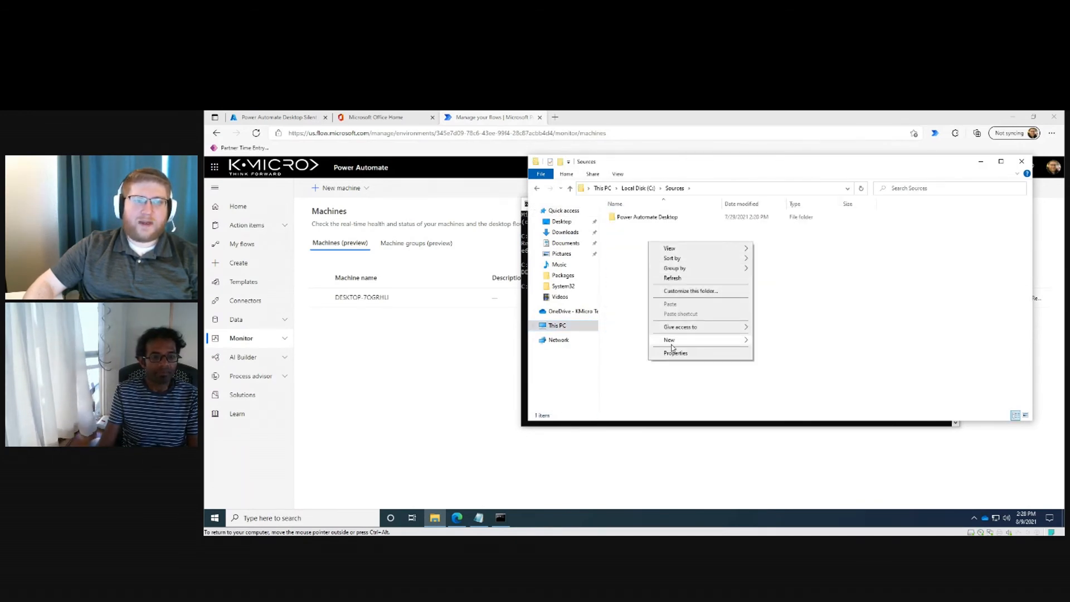
{"action": "left_click", "coordinate": [633, 265]}
{"action": "left_click", "coordinate": [1020, 161]}
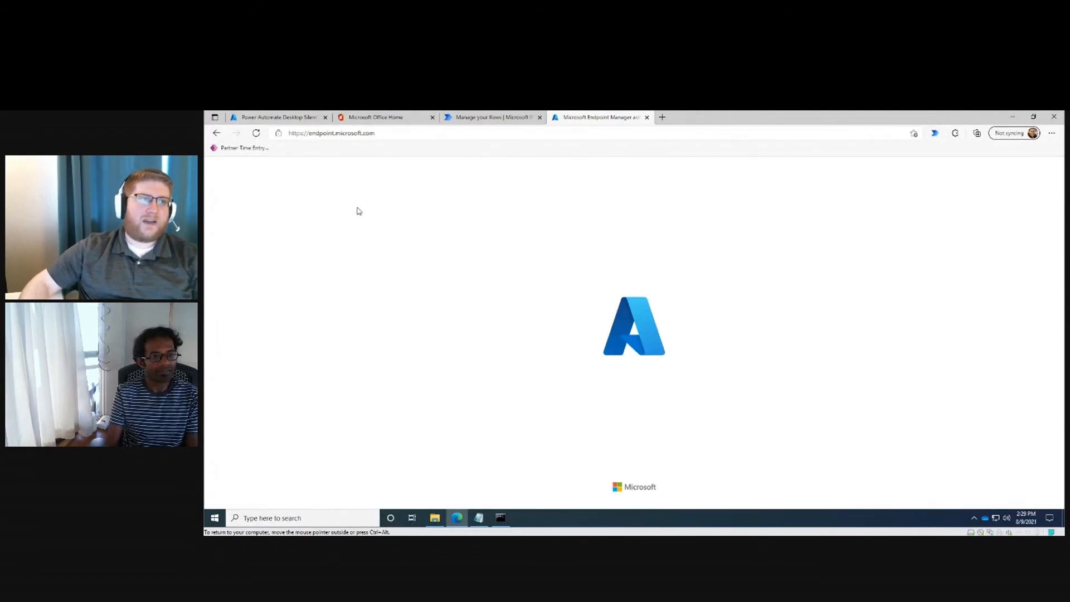
Step: Open the Scripts list of the Devices section in the Microsoft Endpoint Manager admin center
{"action": "left_click", "coordinate": [236, 267]}
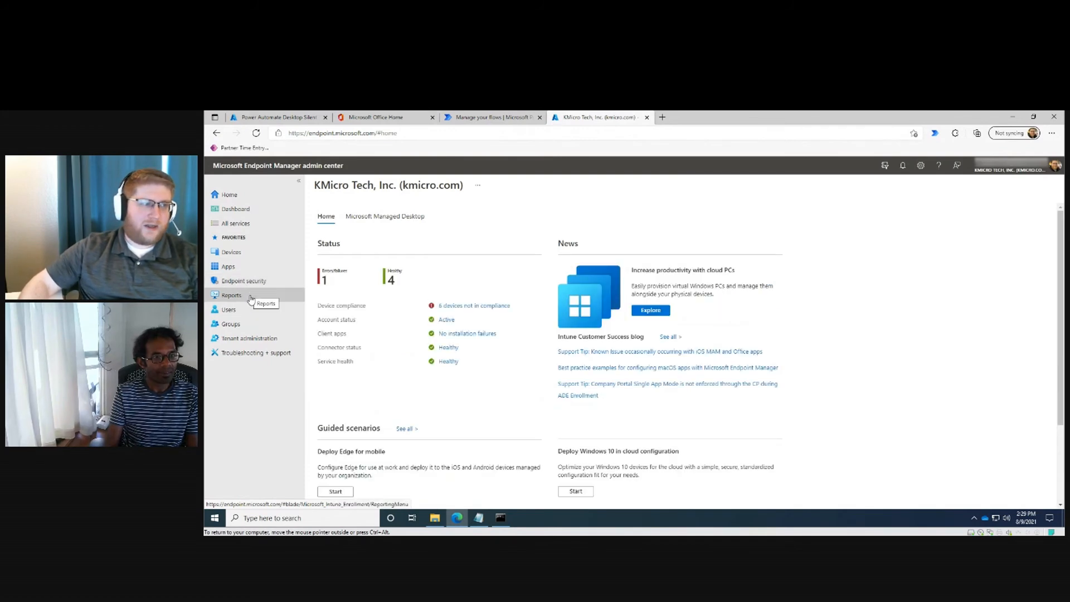
{"action": "left_click", "coordinate": [246, 254]}
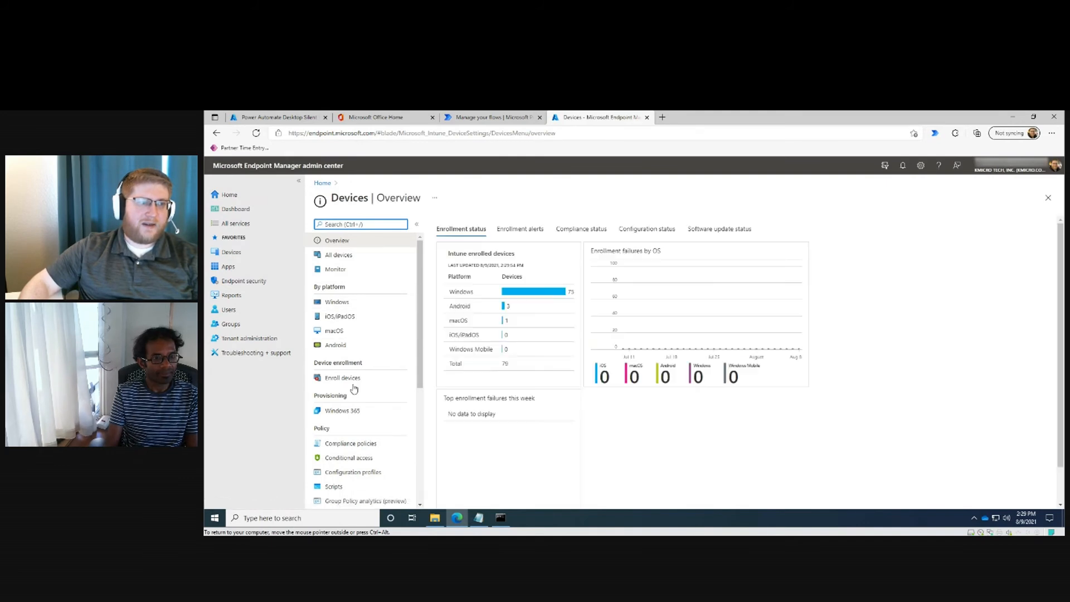
{"action": "scroll", "coordinate": [355, 387], "scroll_direction": "down", "scroll_amount": 3}
{"action": "left_click", "coordinate": [353, 363]}
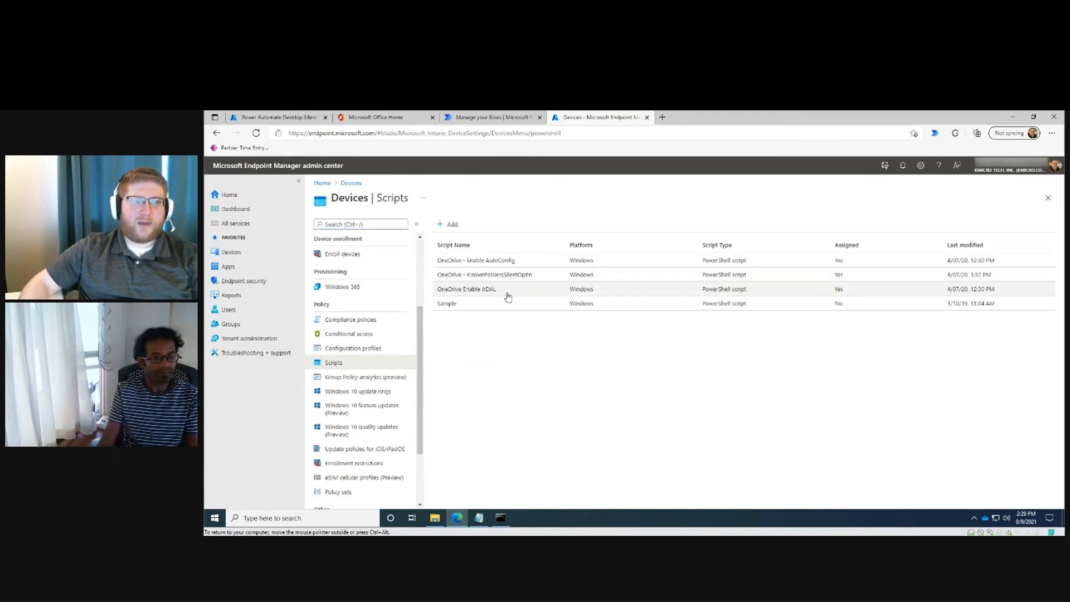
Step: Start adding a Windows PowerShell script and name it Silent Power Automate Registration
{"action": "left_click", "coordinate": [446, 226]}
{"action": "left_click", "coordinate": [454, 241]}
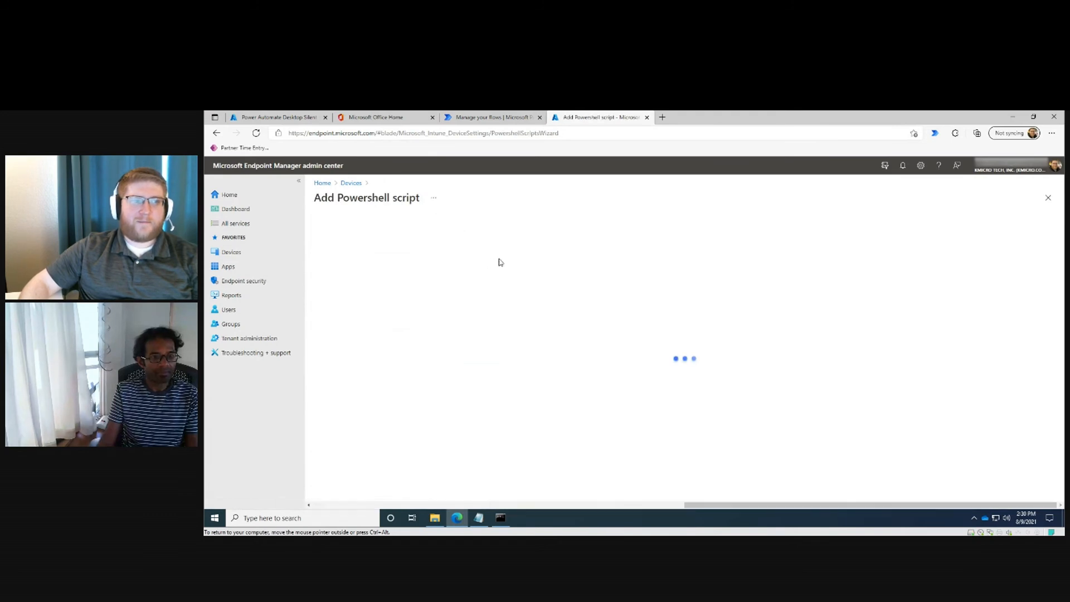
{"action": "left_click", "coordinate": [453, 251]}
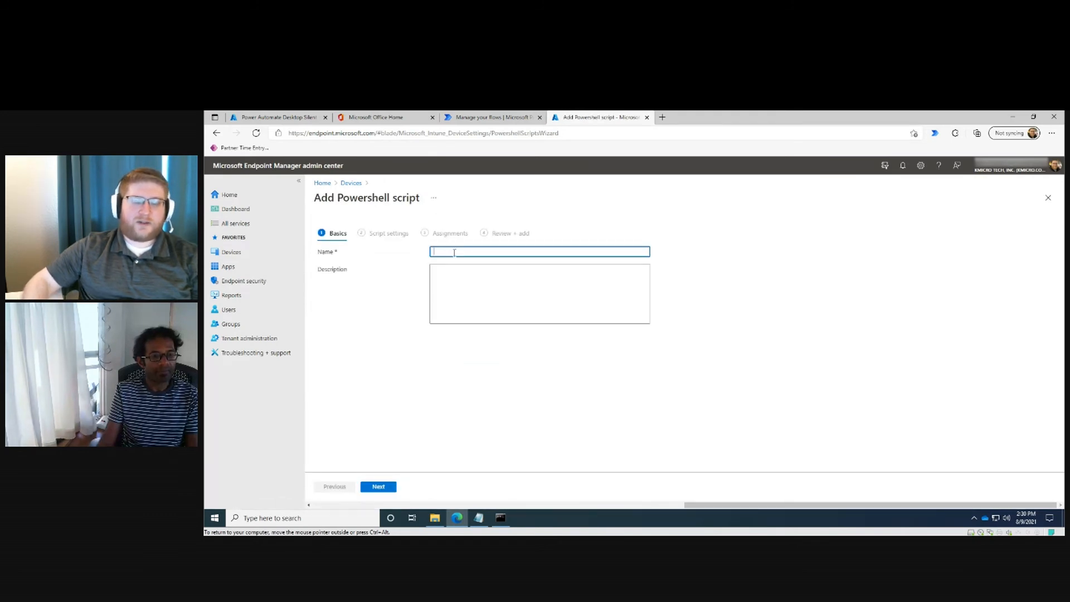
{"action": "type", "text": "Silent"}
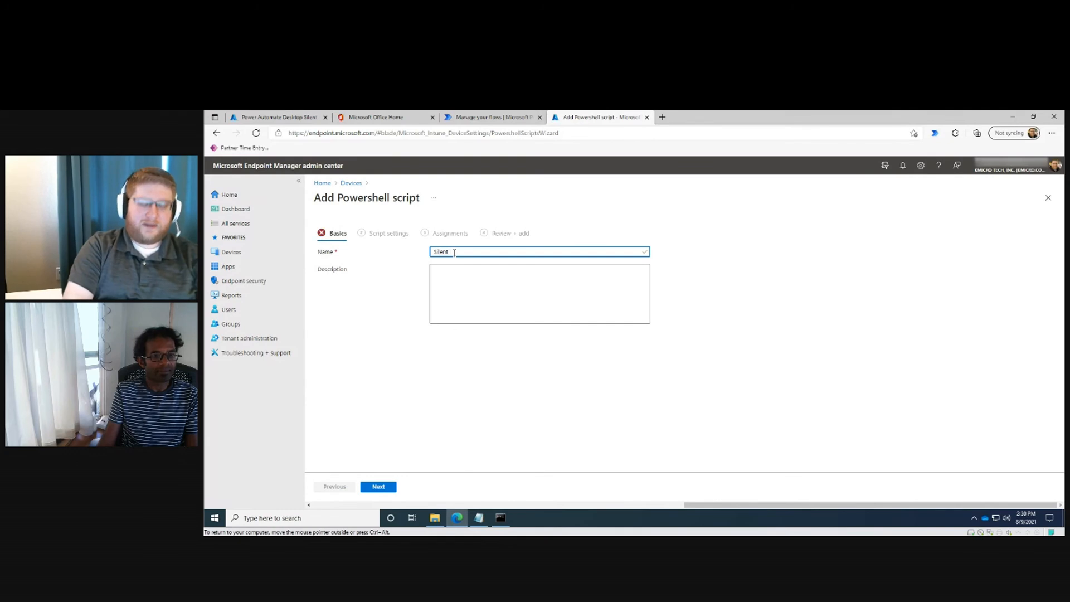
{"action": "type", "text": " Power Automate Registration"}
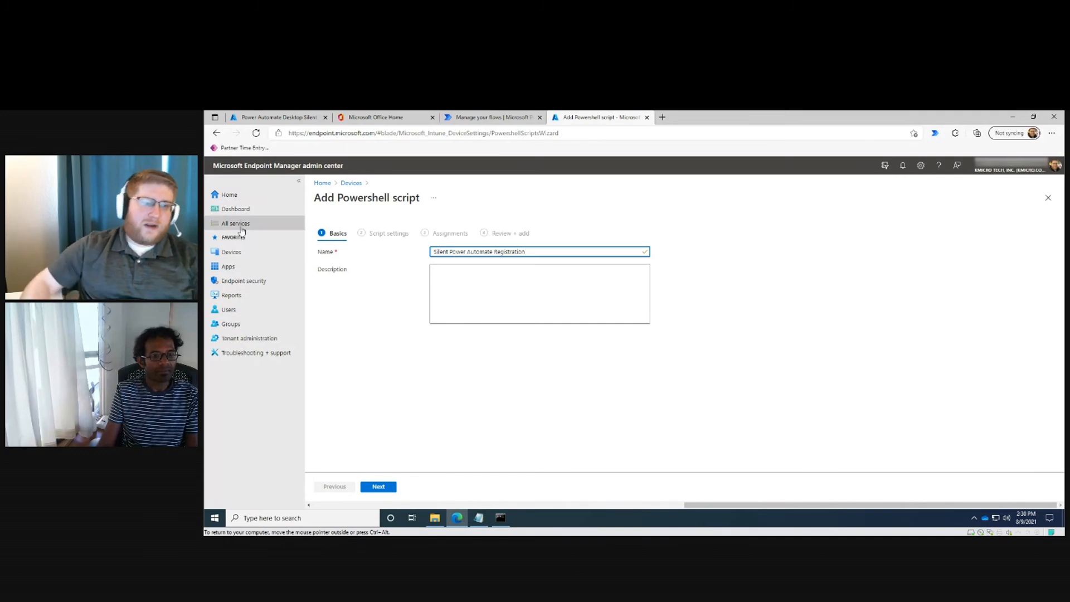
Step: Highlight the full registration command in Command Prompt and the Assignments stage of the Add Powershell script wizard
{"action": "left_click", "coordinate": [500, 518]}
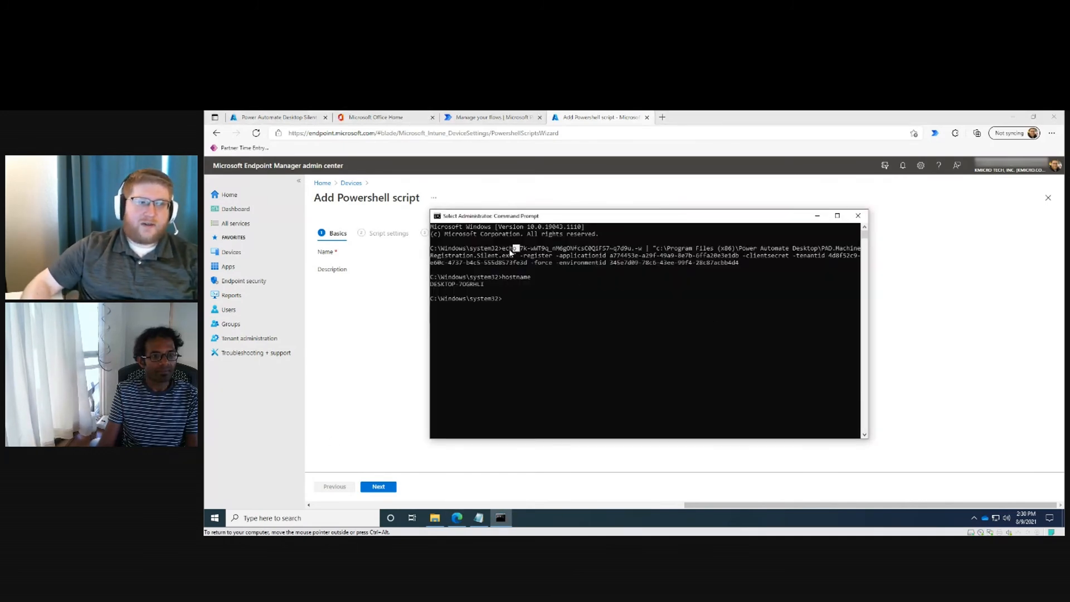
{"action": "left_click", "coordinate": [503, 249]}
{"action": "left_click_drag", "start_coordinate": [503, 250], "coordinate": [647, 254]}
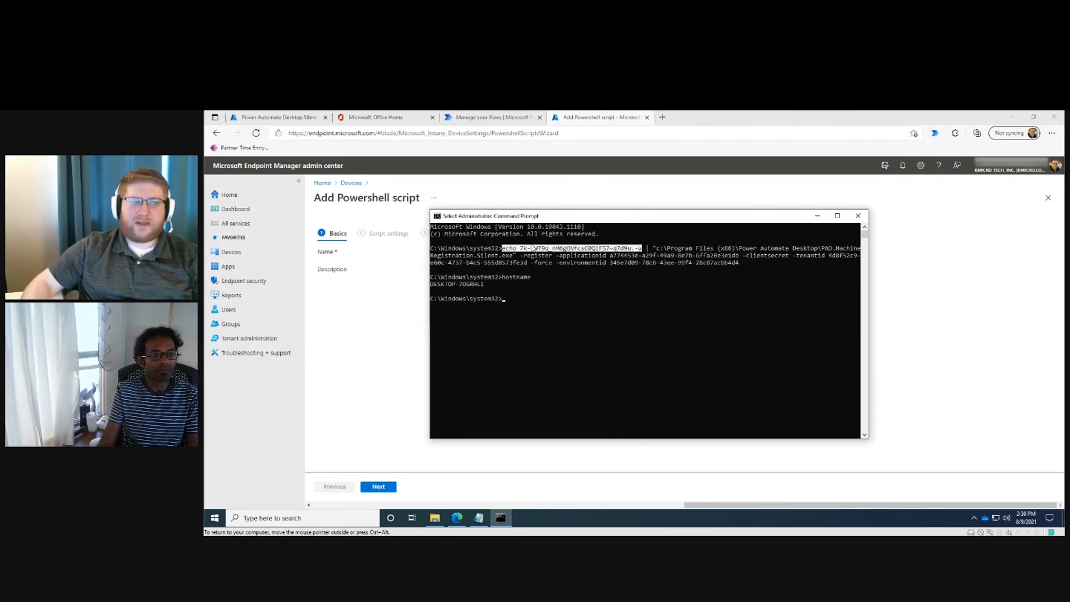
{"action": "left_click_drag", "start_coordinate": [505, 249], "coordinate": [740, 269]}
{"action": "left_click", "coordinate": [388, 321]}
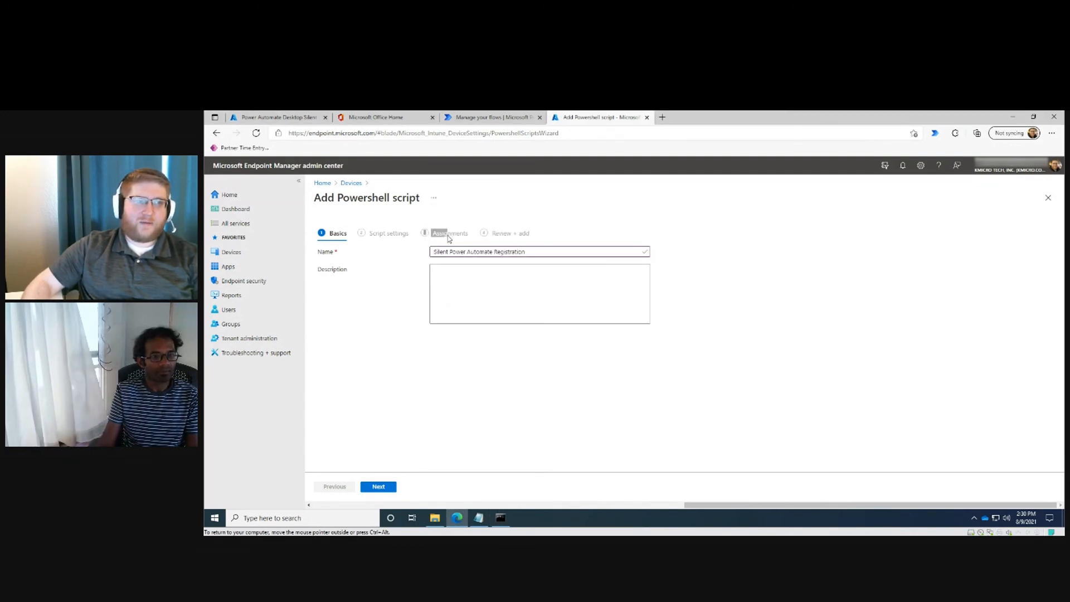
{"action": "left_click_drag", "start_coordinate": [447, 235], "coordinate": [474, 236]}
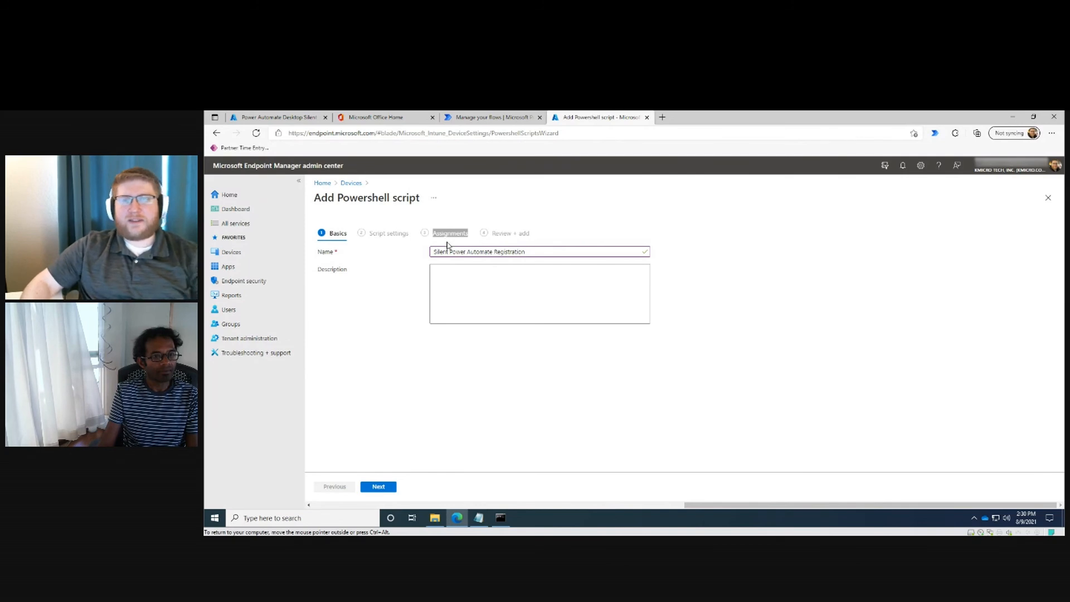
{"action": "mouse_move", "coordinate": [465, 236]}
{"action": "left_mouse_down"}
{"action": "mouse_move", "coordinate": [440, 238]}
{"action": "mouse_move", "coordinate": [458, 234]}
{"action": "left_mouse_up"}
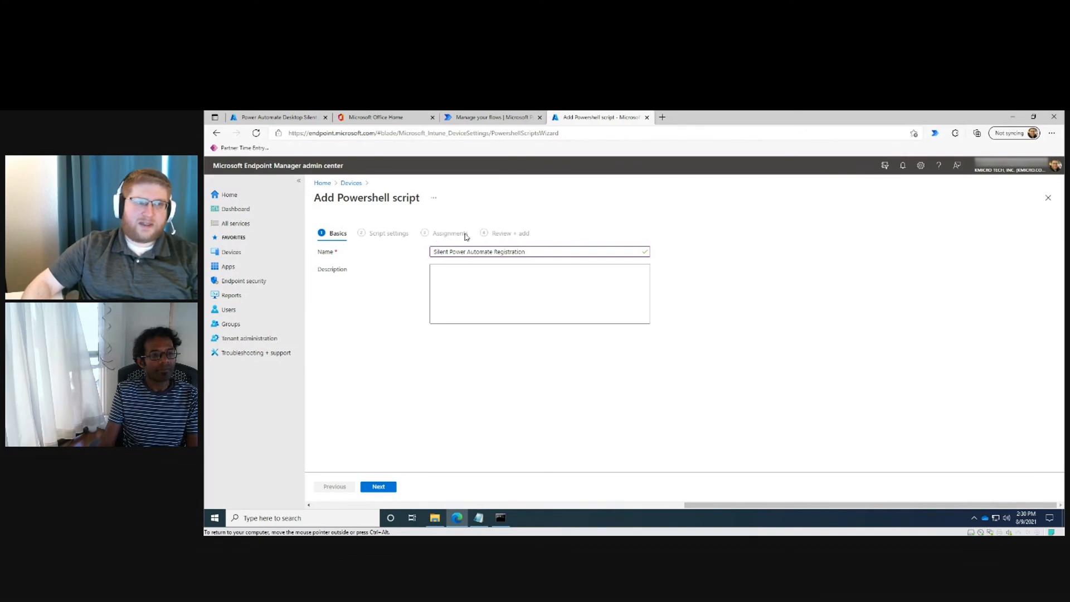